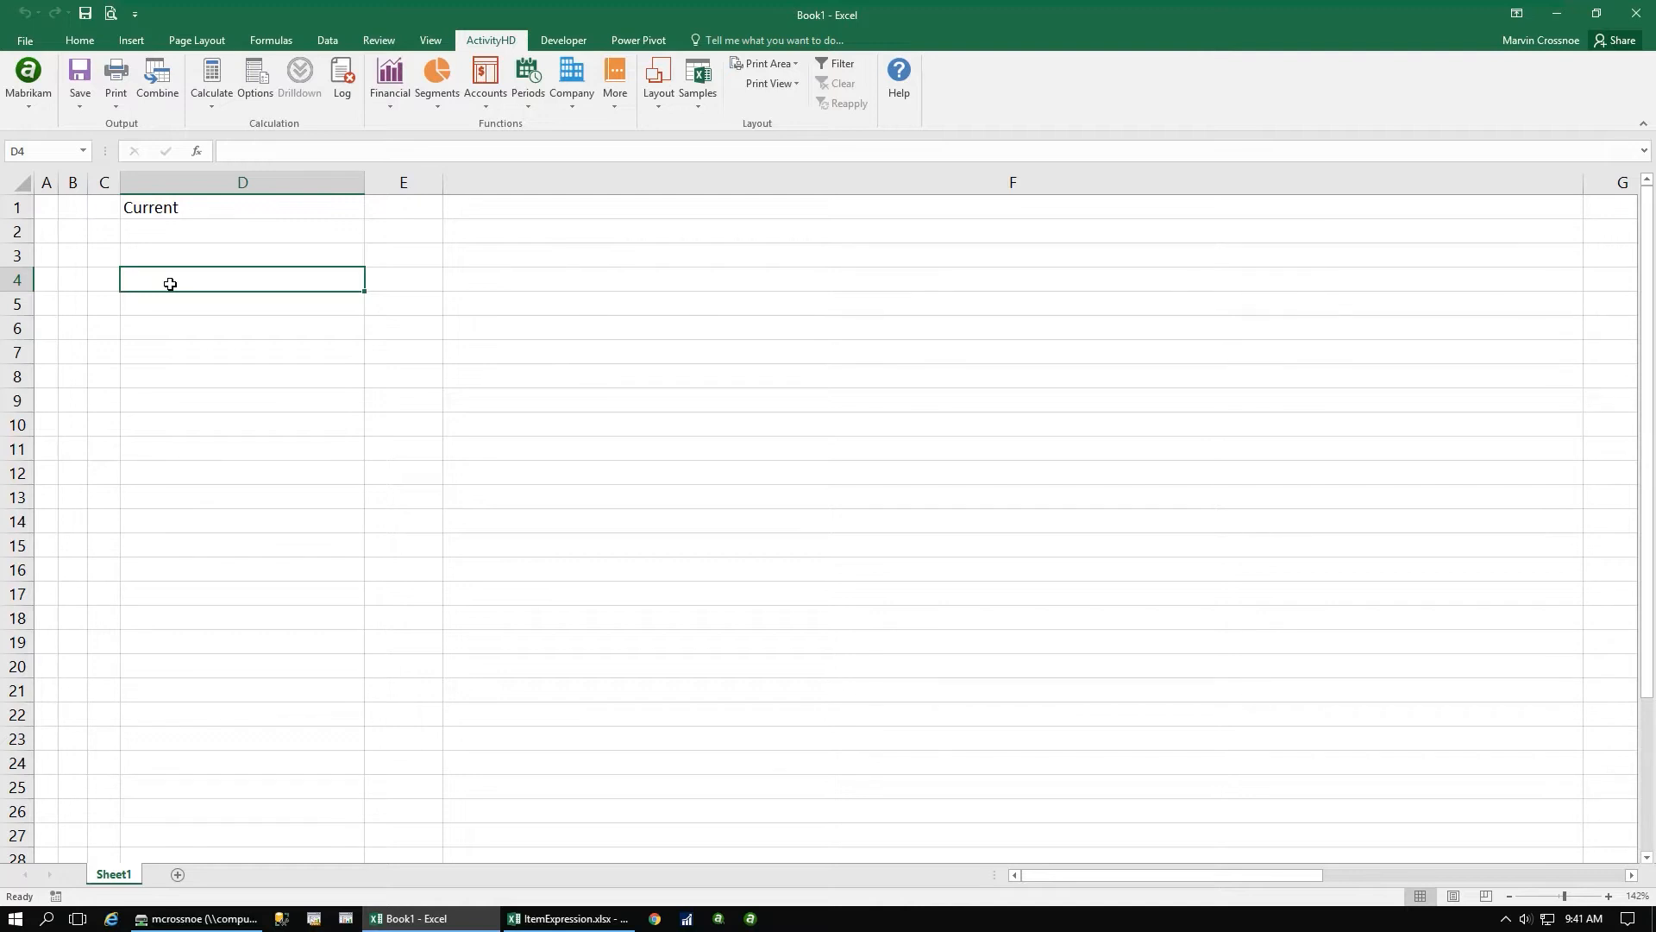
Enter the formula =Activity("Current","Division=100") in cell D4
type("=Acti")
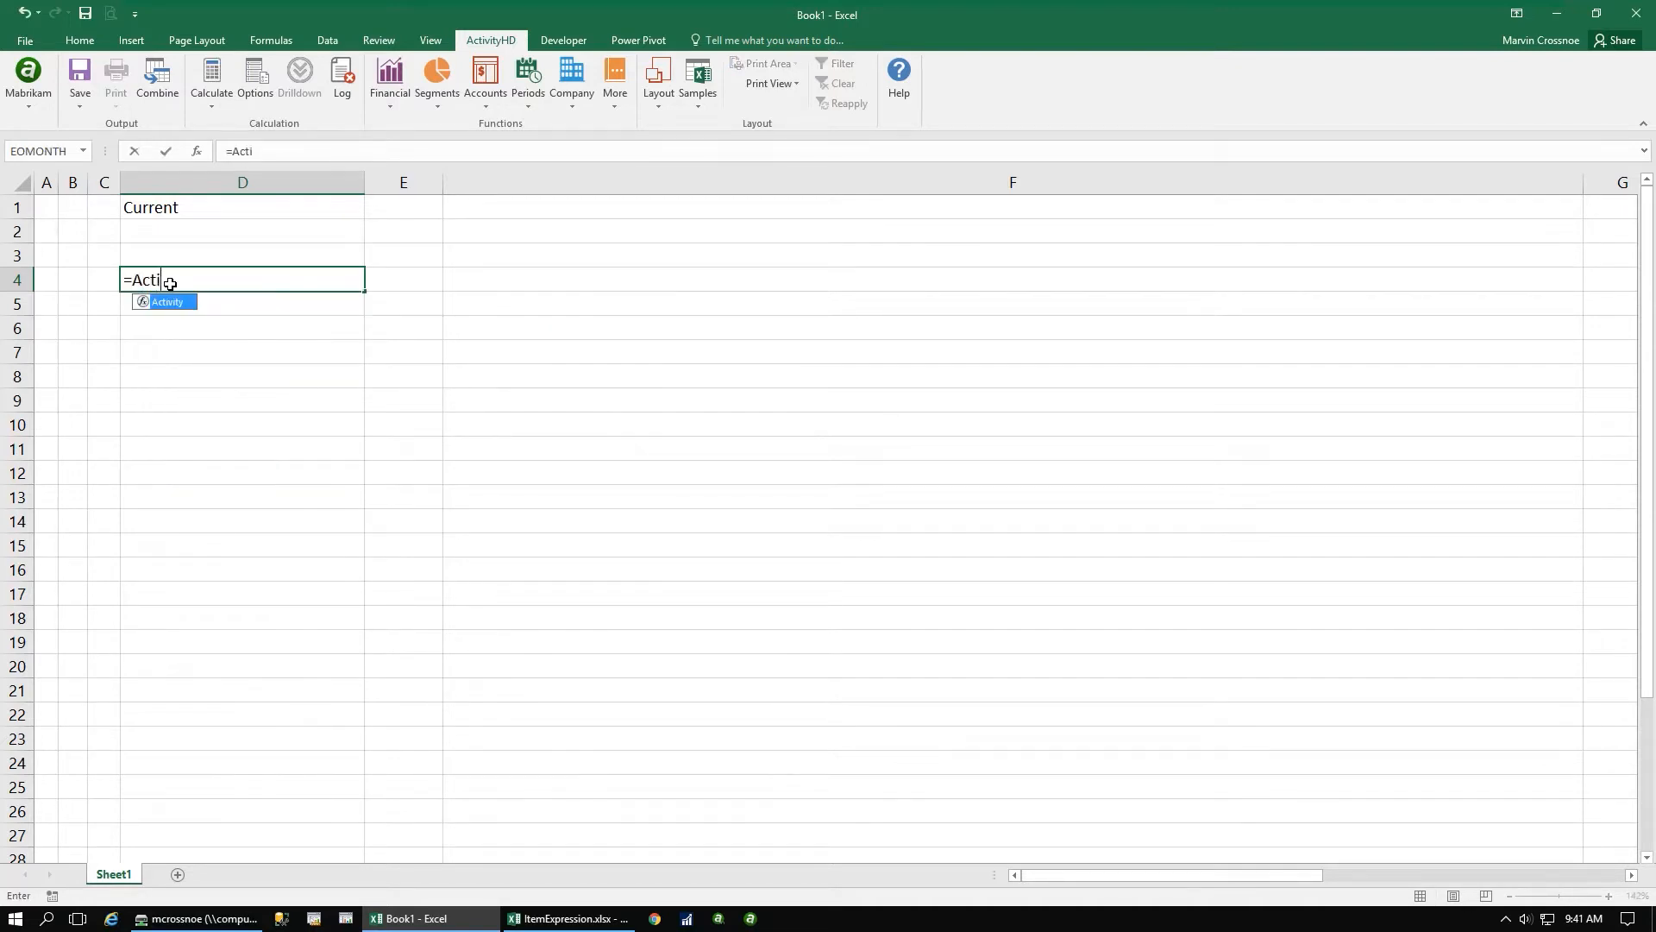
type("vity(\"Curr")
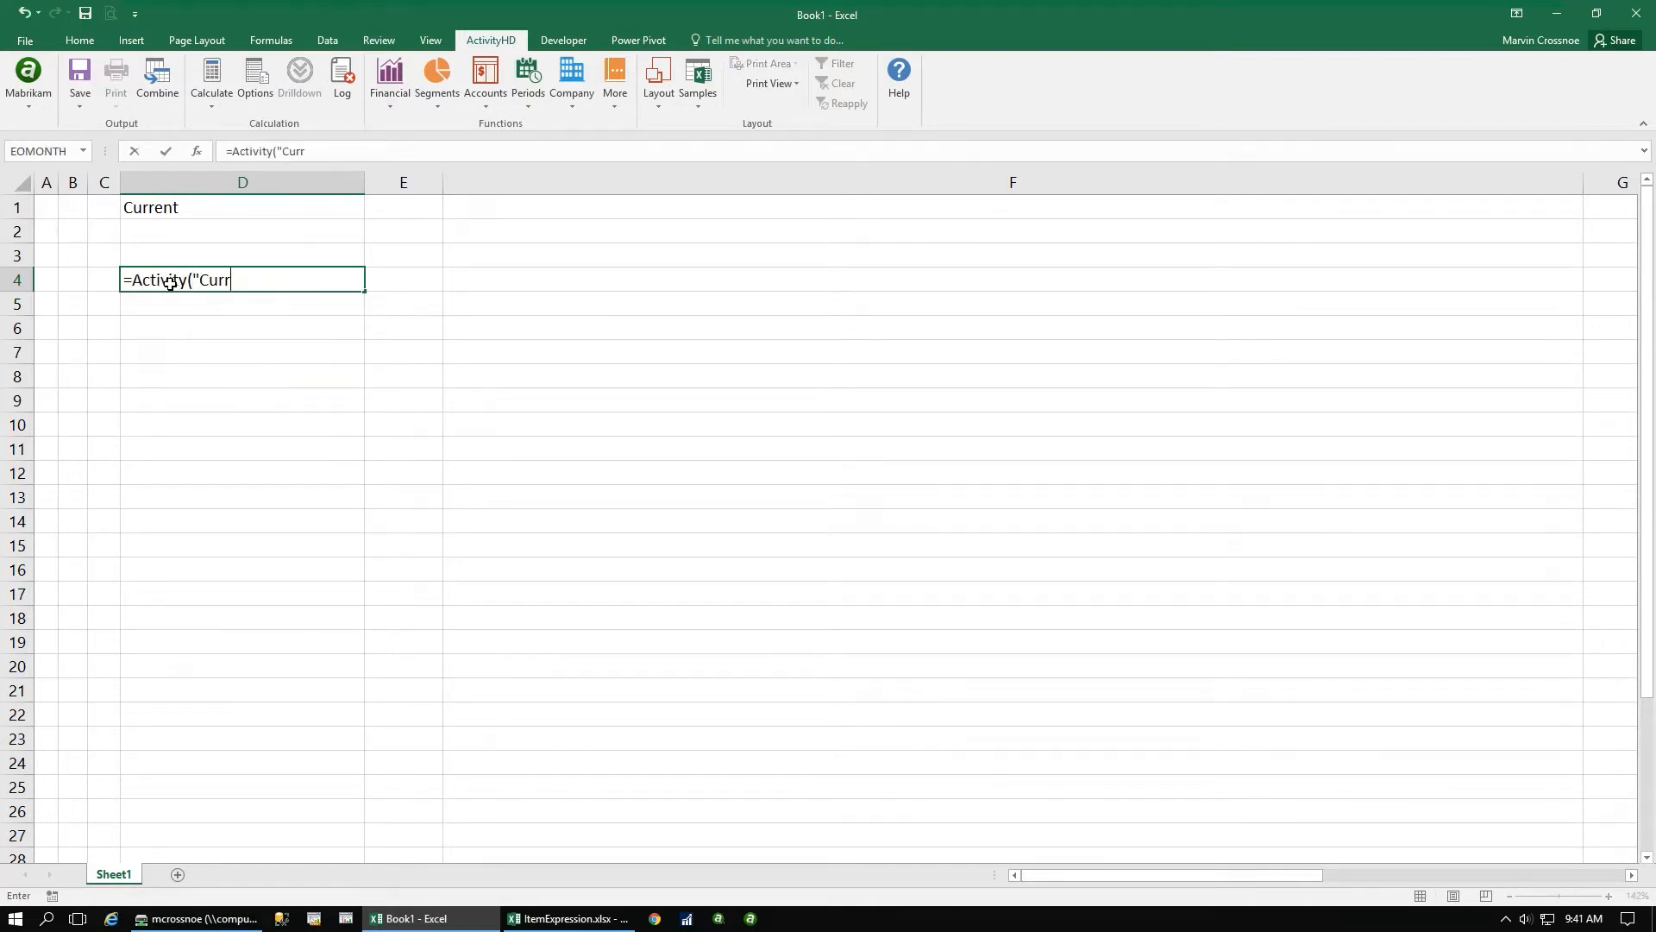
type("ent\",\"Division=100\")")
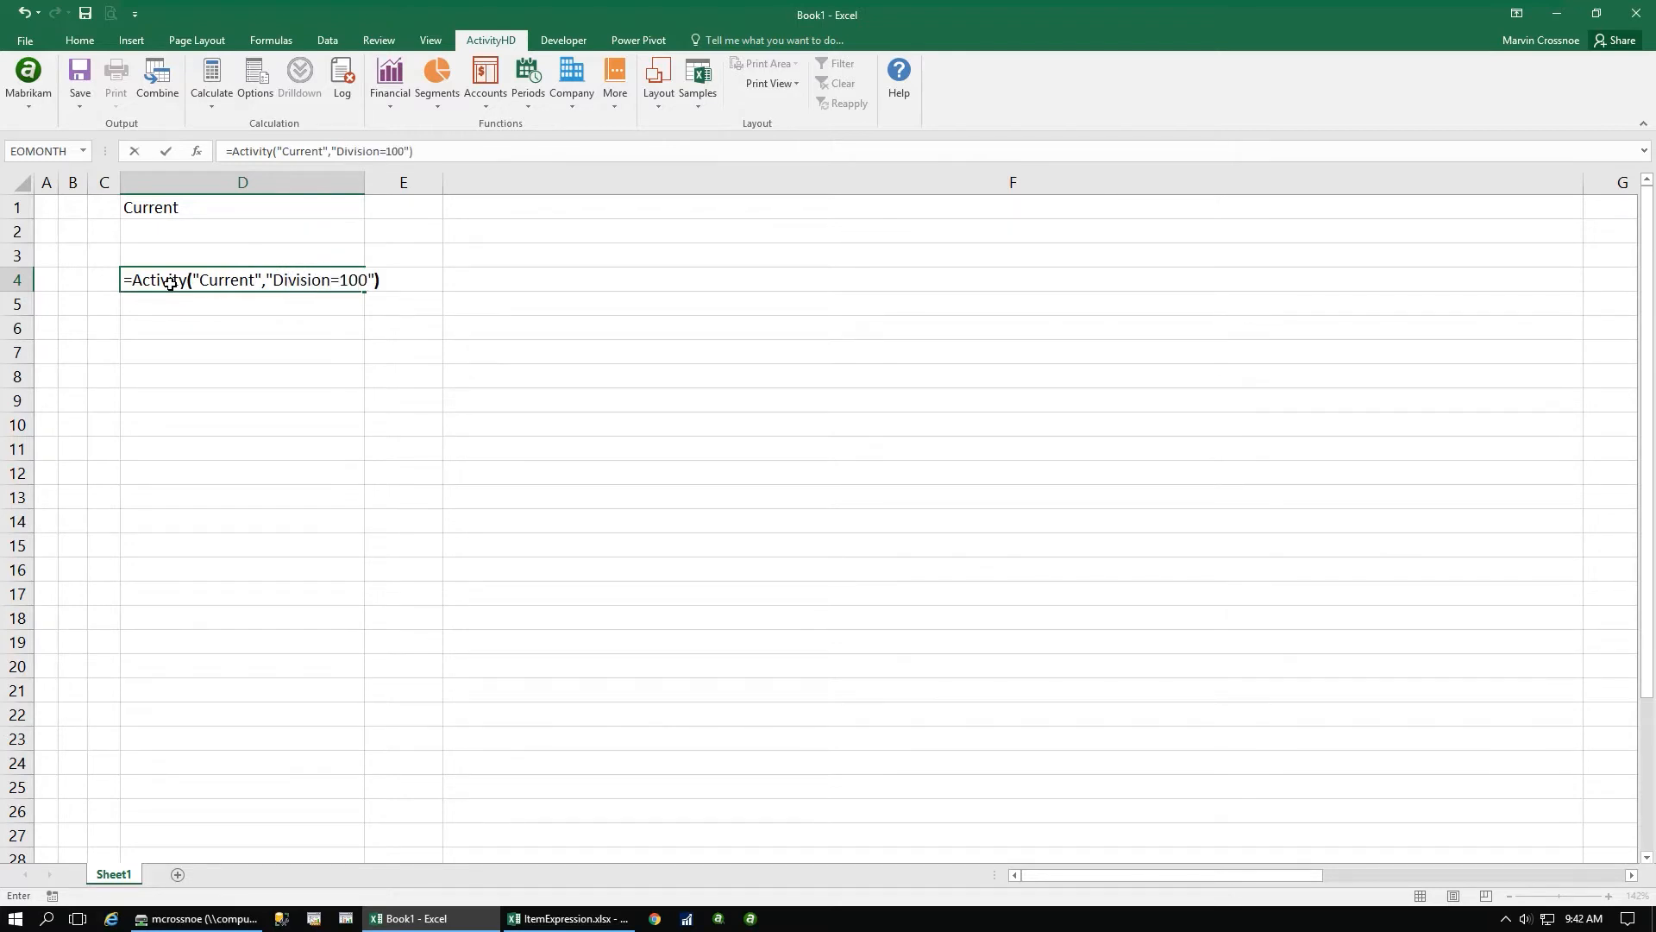
key("Return")
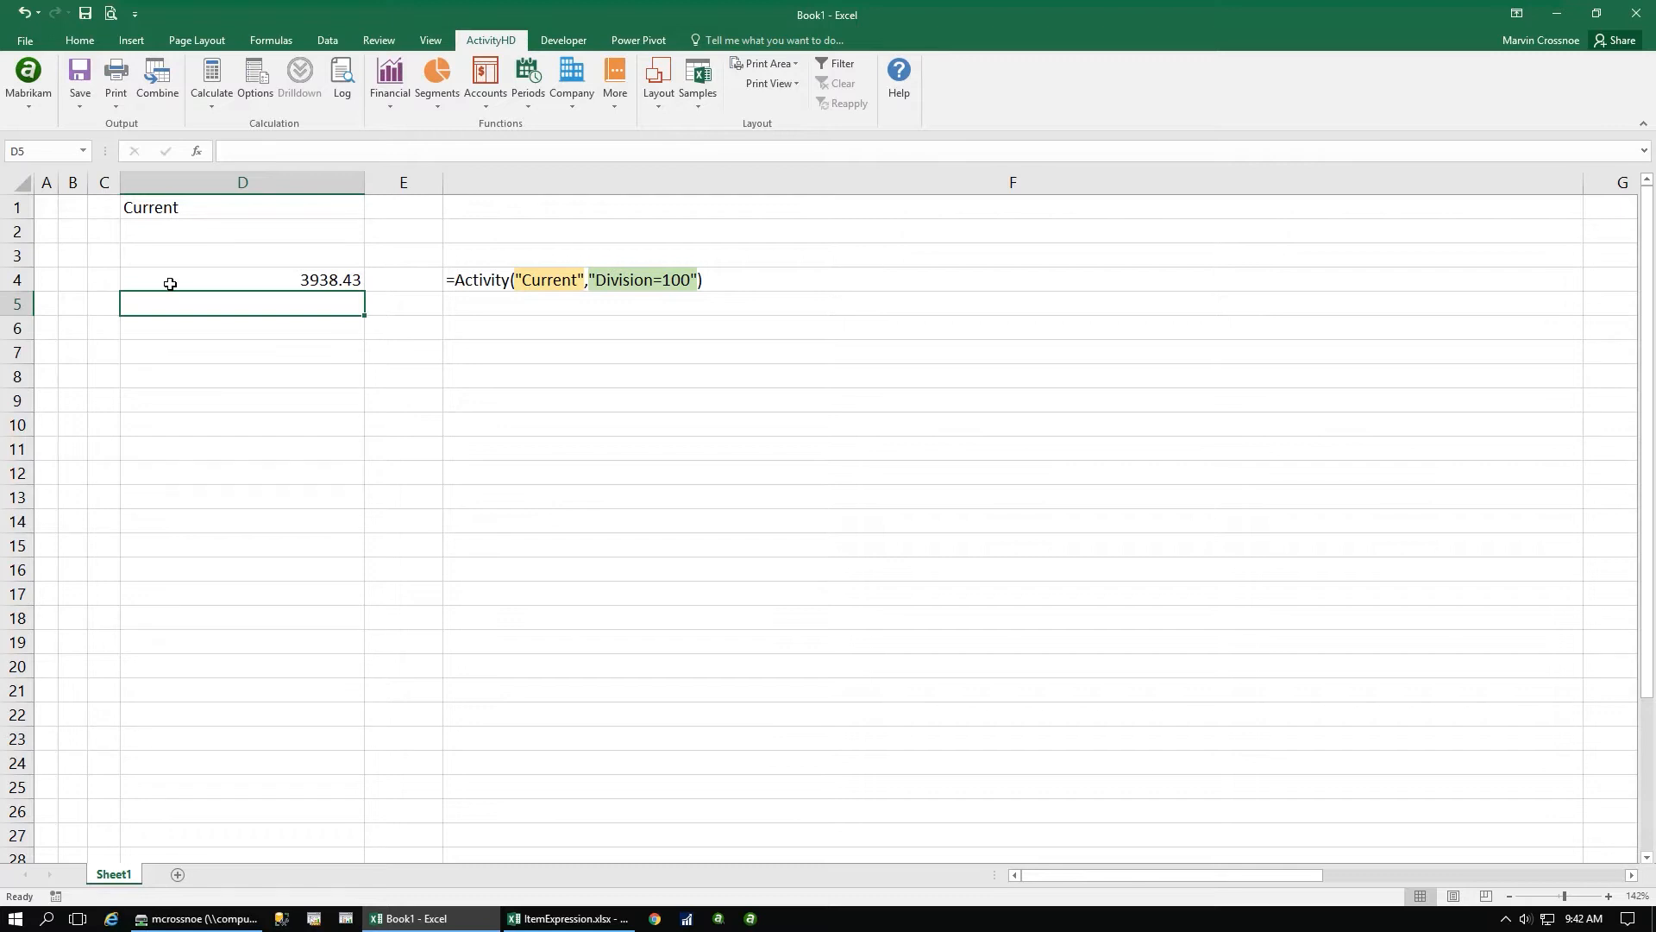
Enter =Balance(D$1,"Division=100") in cell D5, using a cell reference for the period
type("=B")
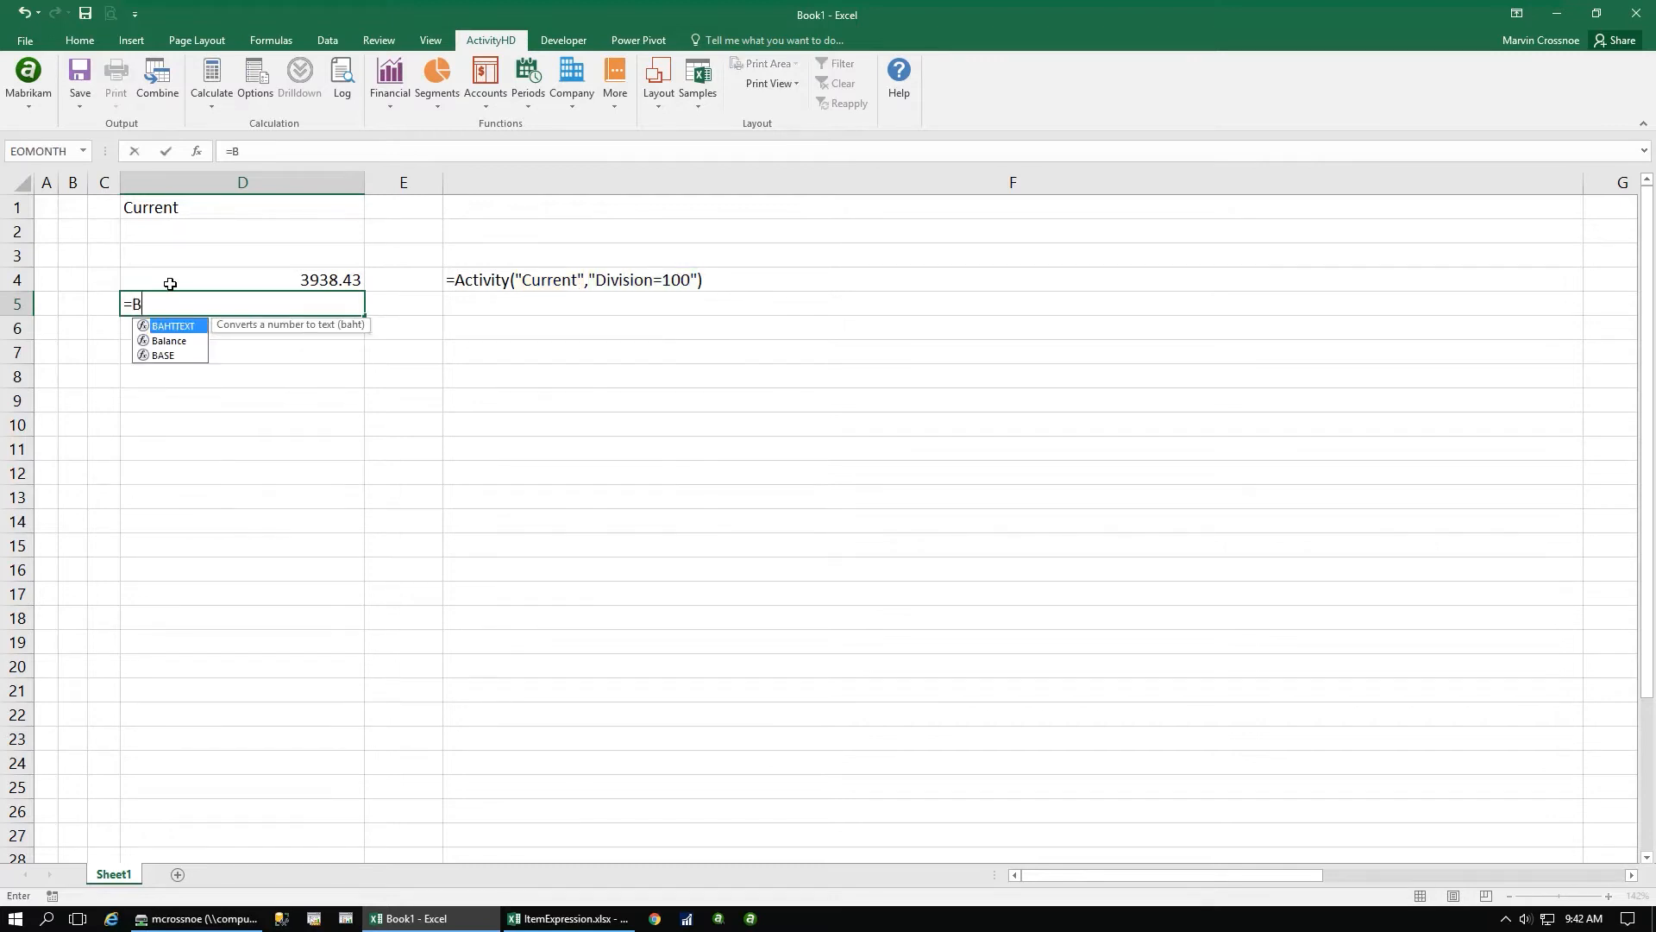
type("alance(D$1,\"Division")
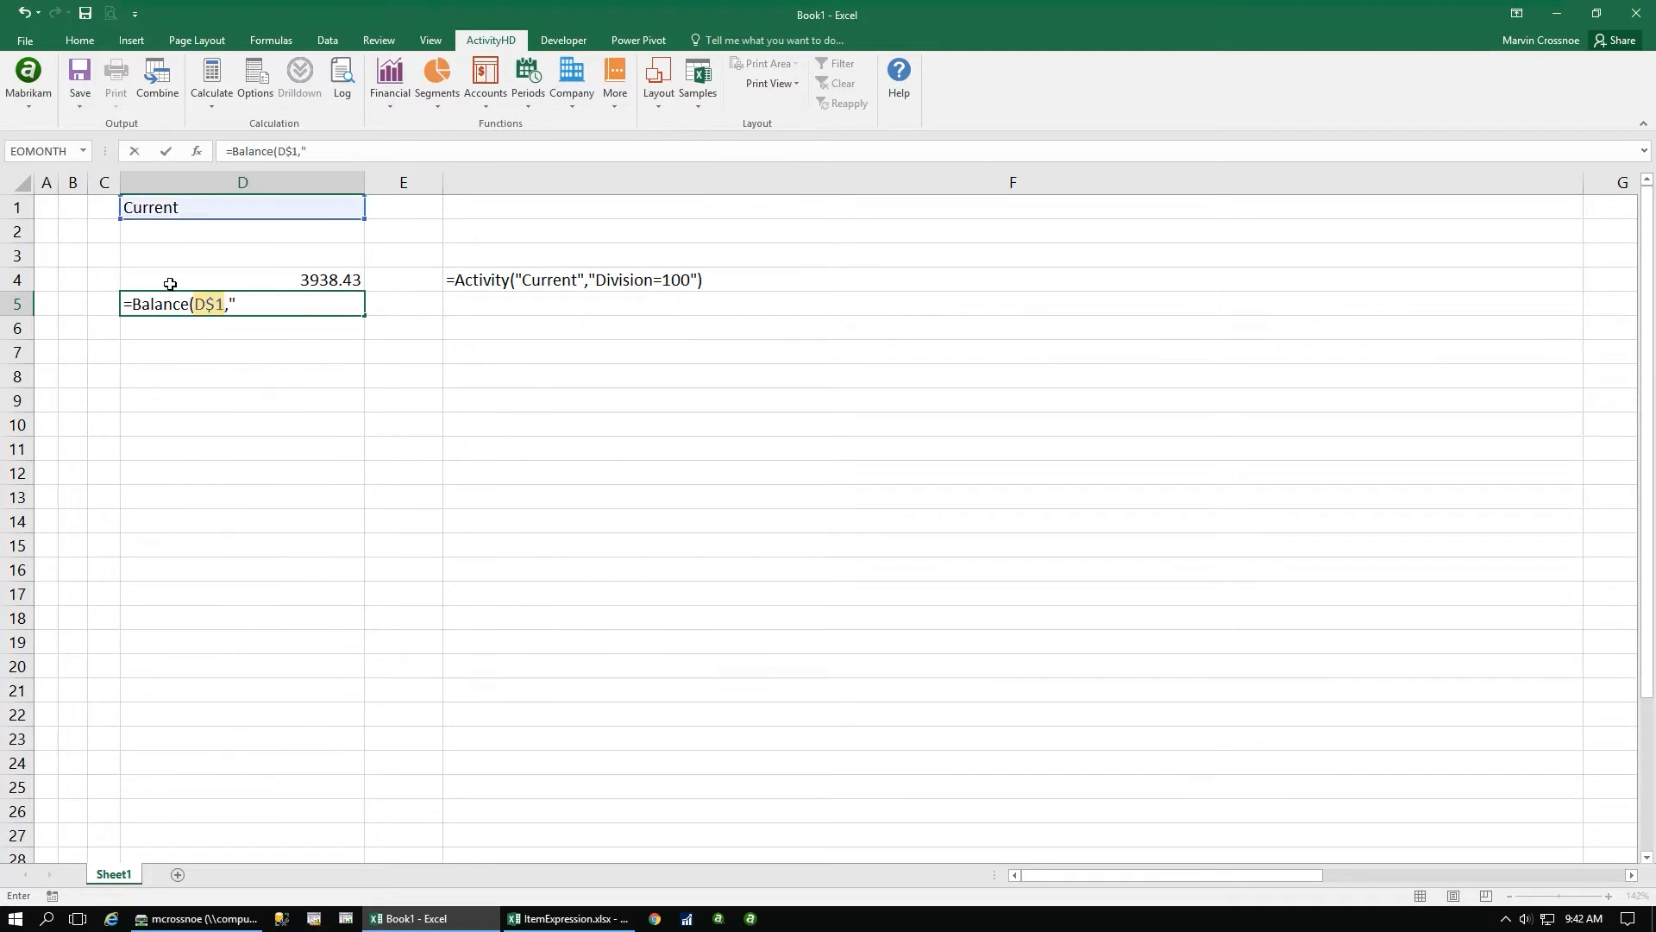
type("=100\")")
key("Return")
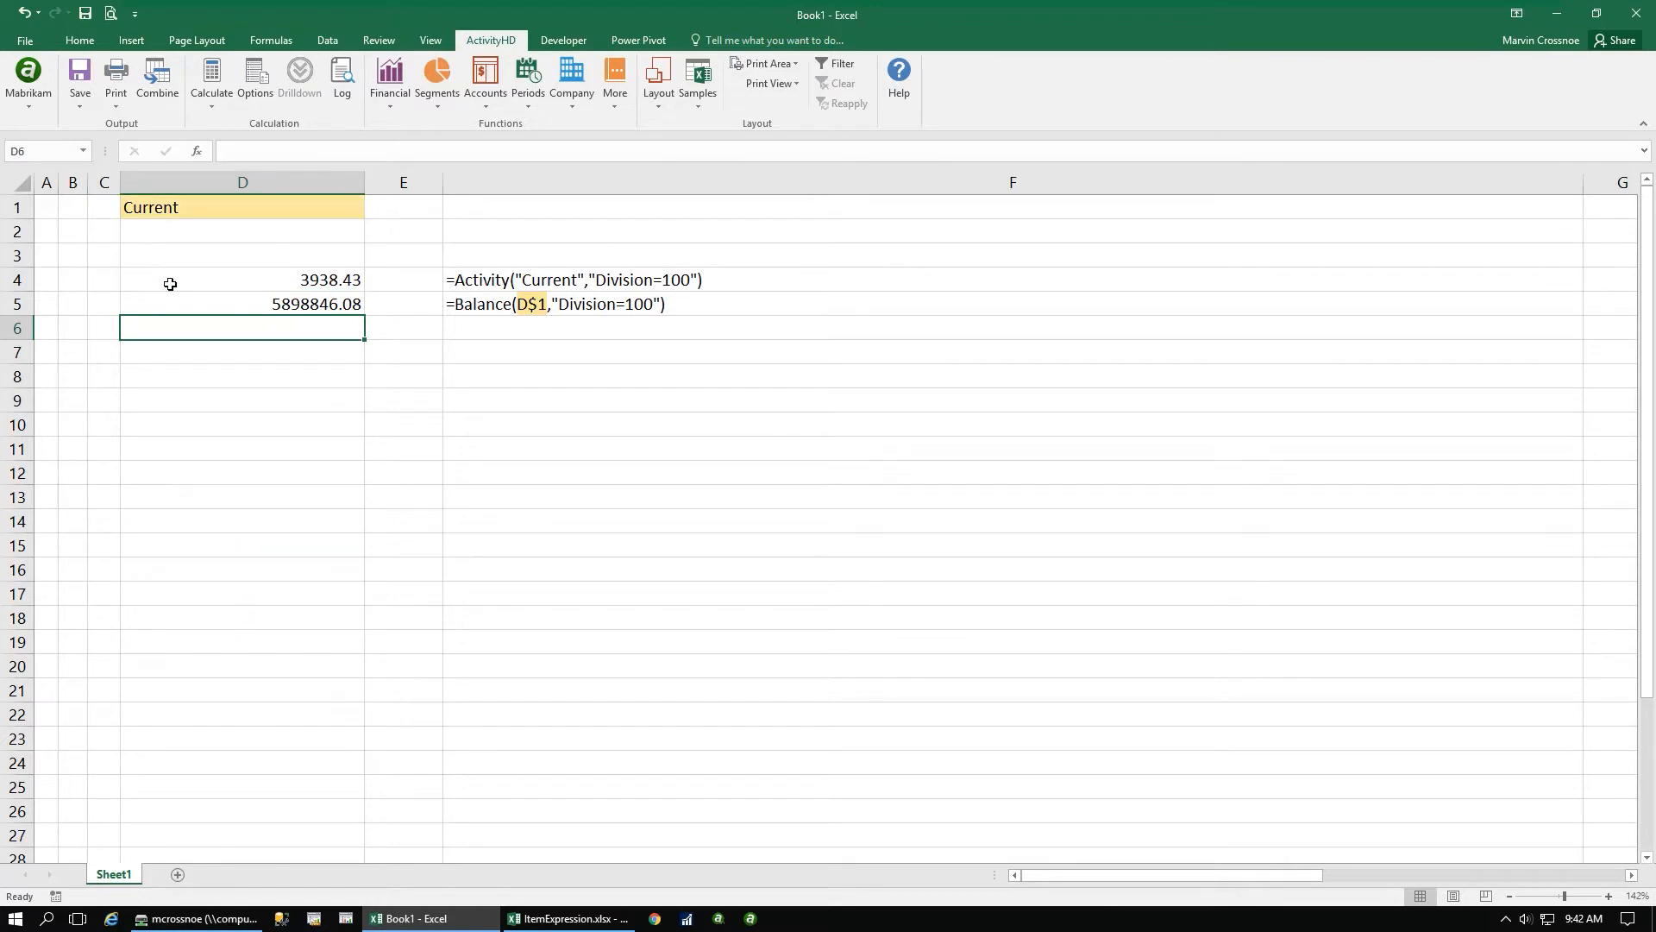
Enter =Balance("D$1","Division=100") in cell D6, with the period reference wrapped in quotation marks
type("=B")
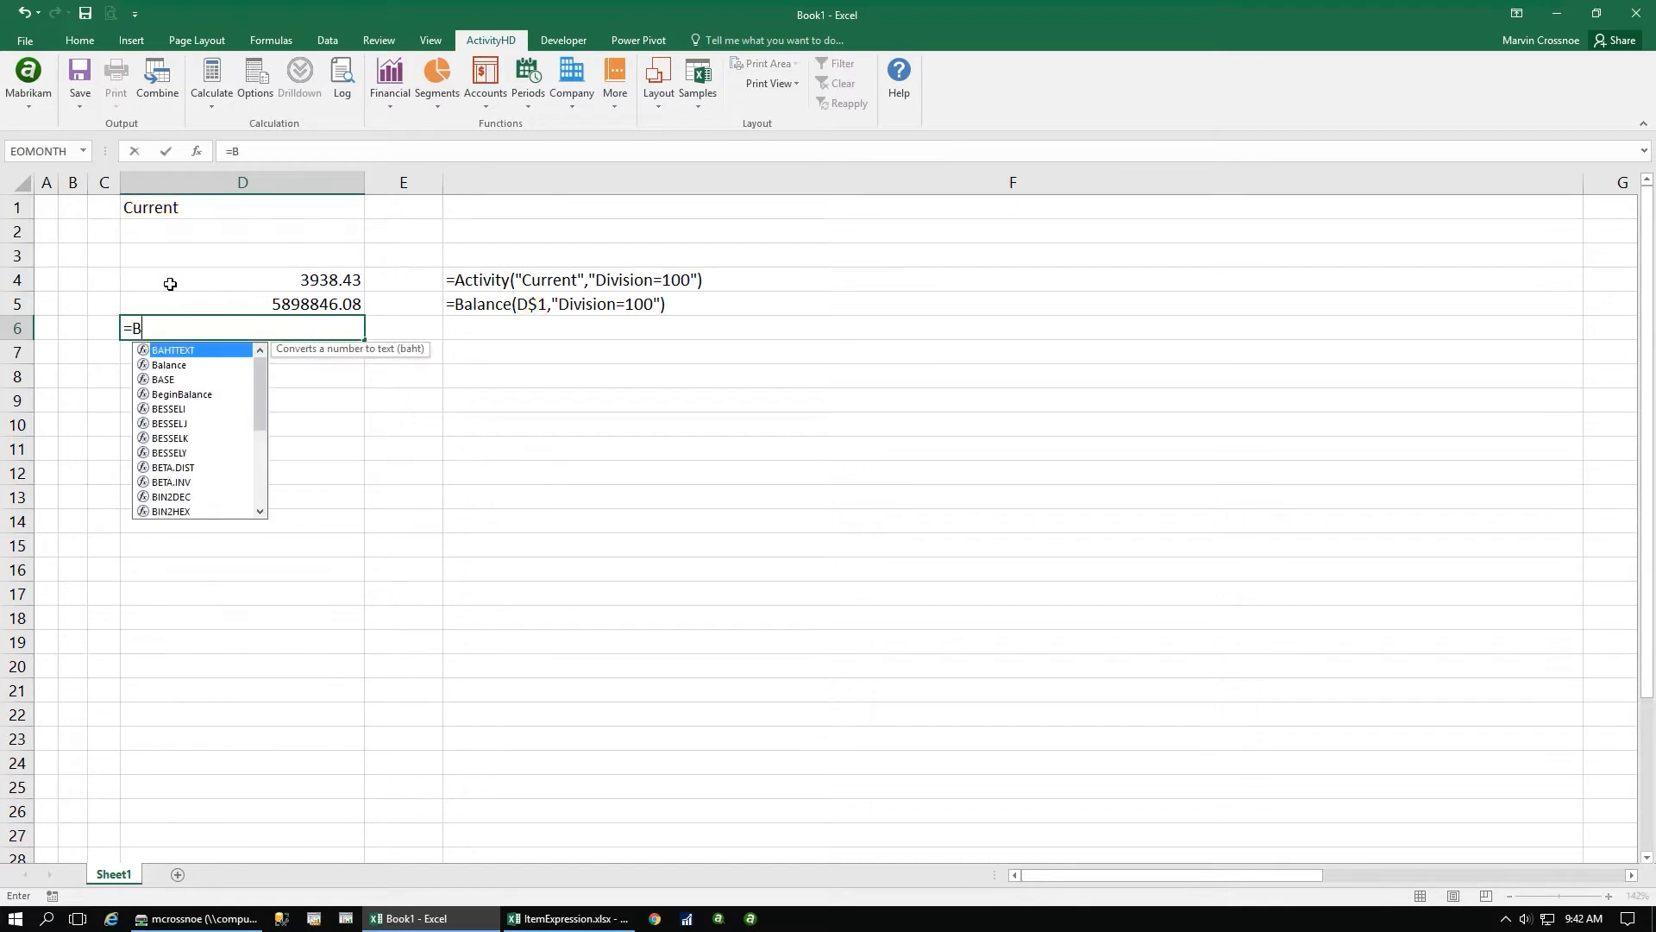
type("alance(\"D$")
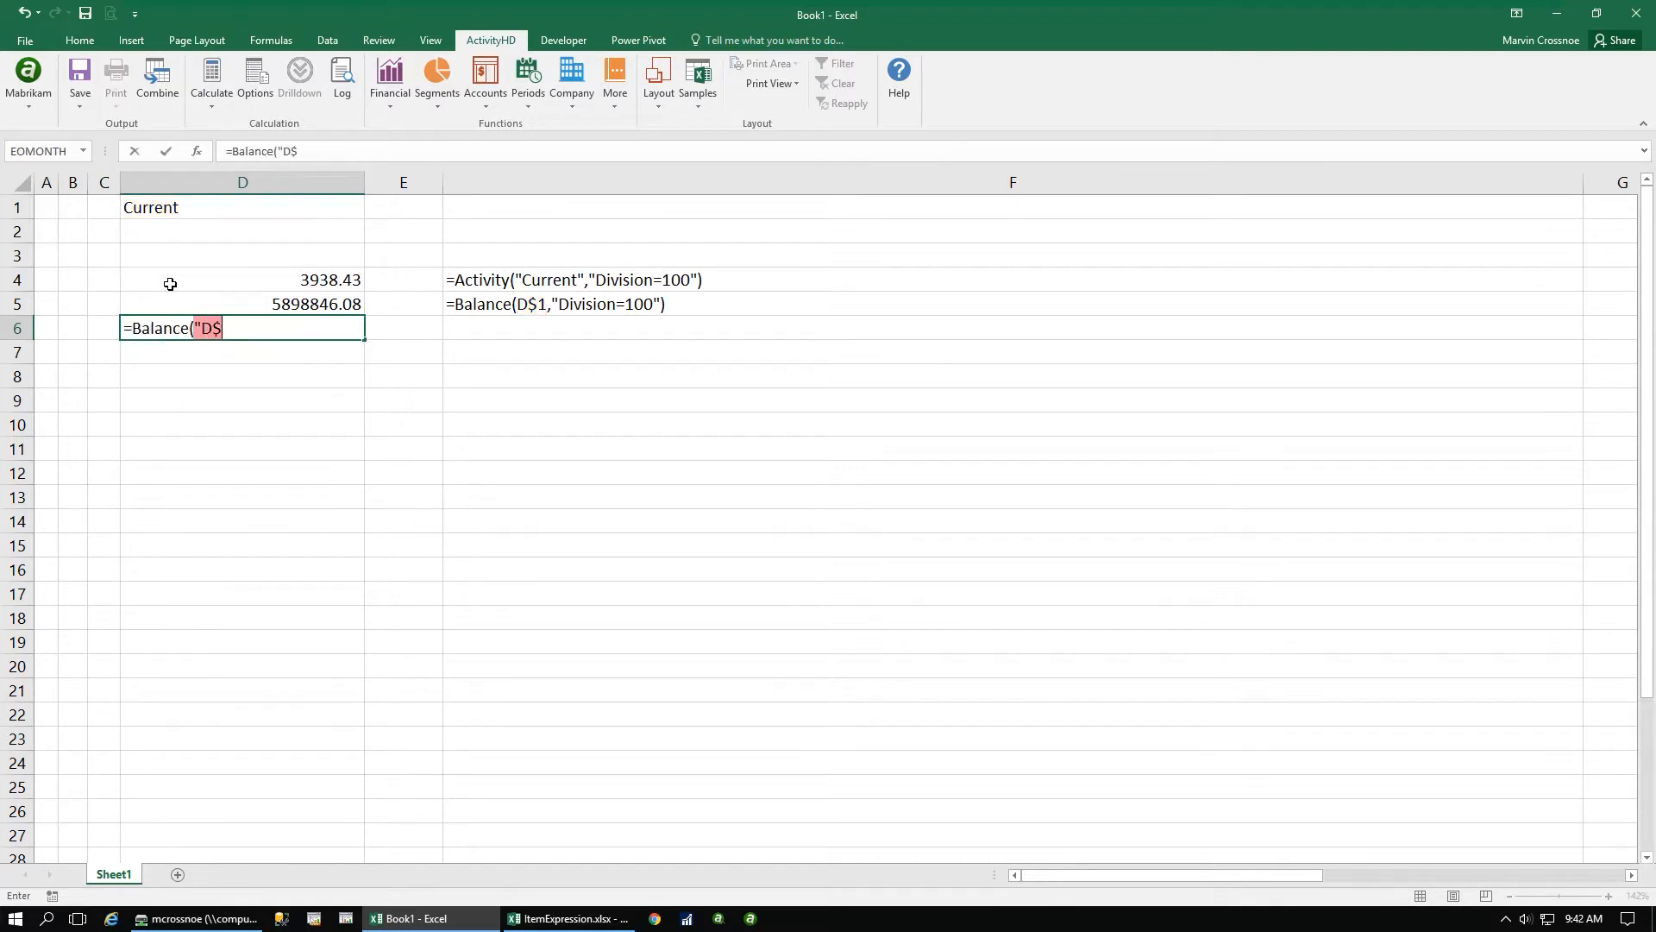
type("1\",\"Division=100\"")
key("Return")
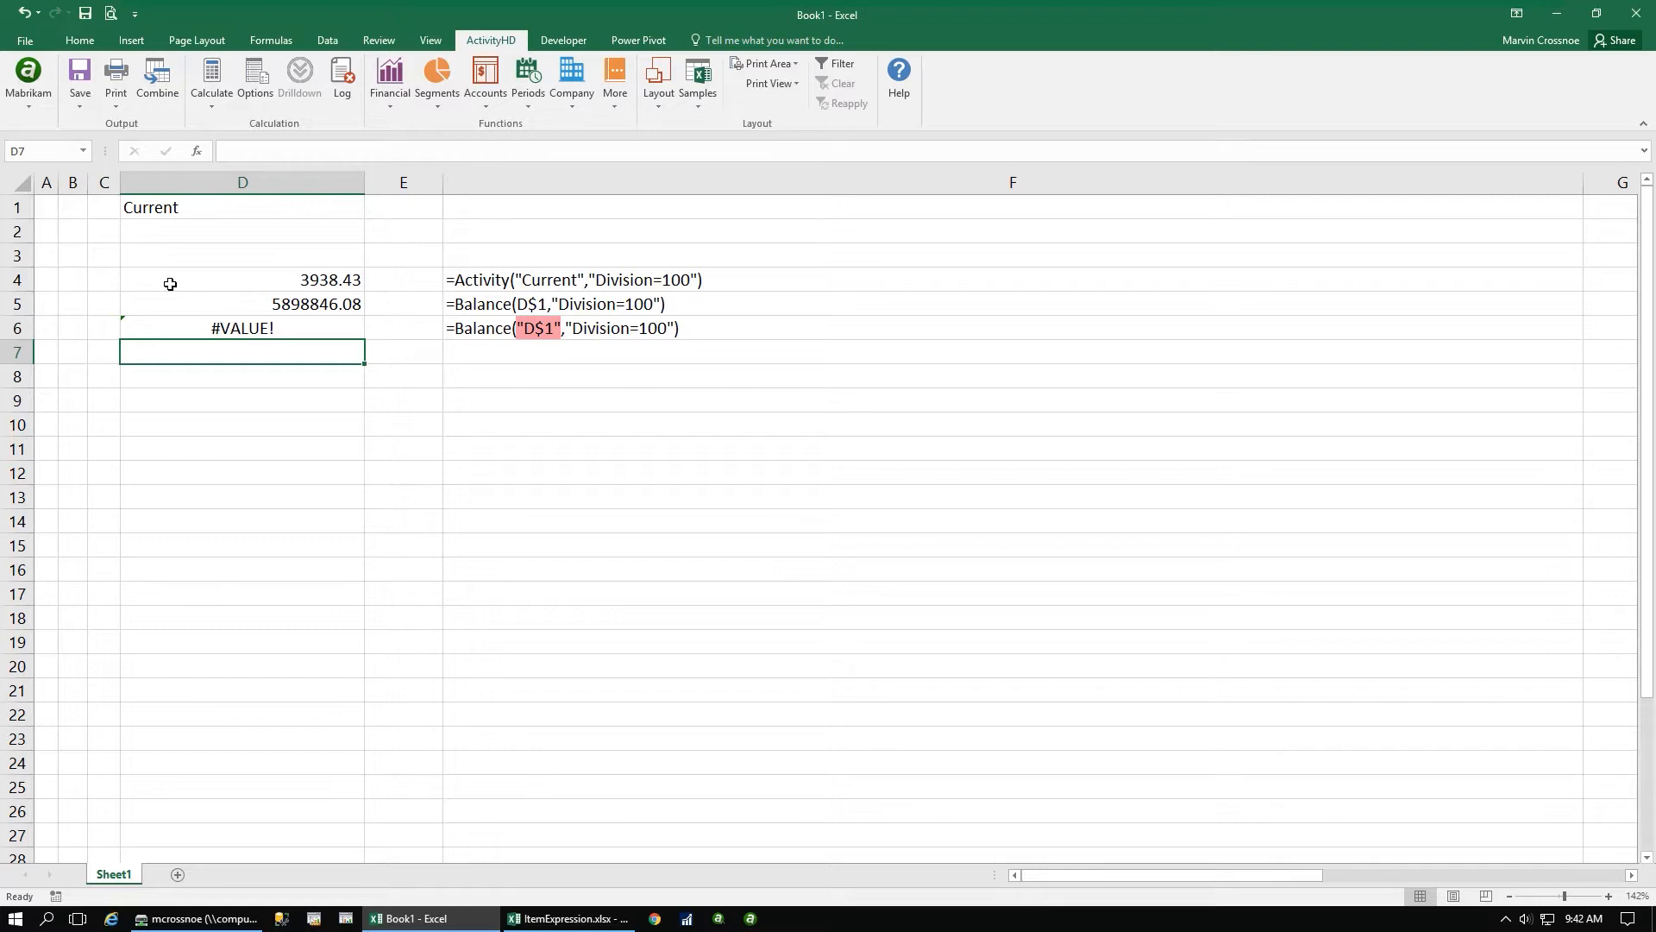
Enter =Balance(D$1,"Division=100","Natural Account=5150") in cell D8, leaving row 7 blank
key("Down")
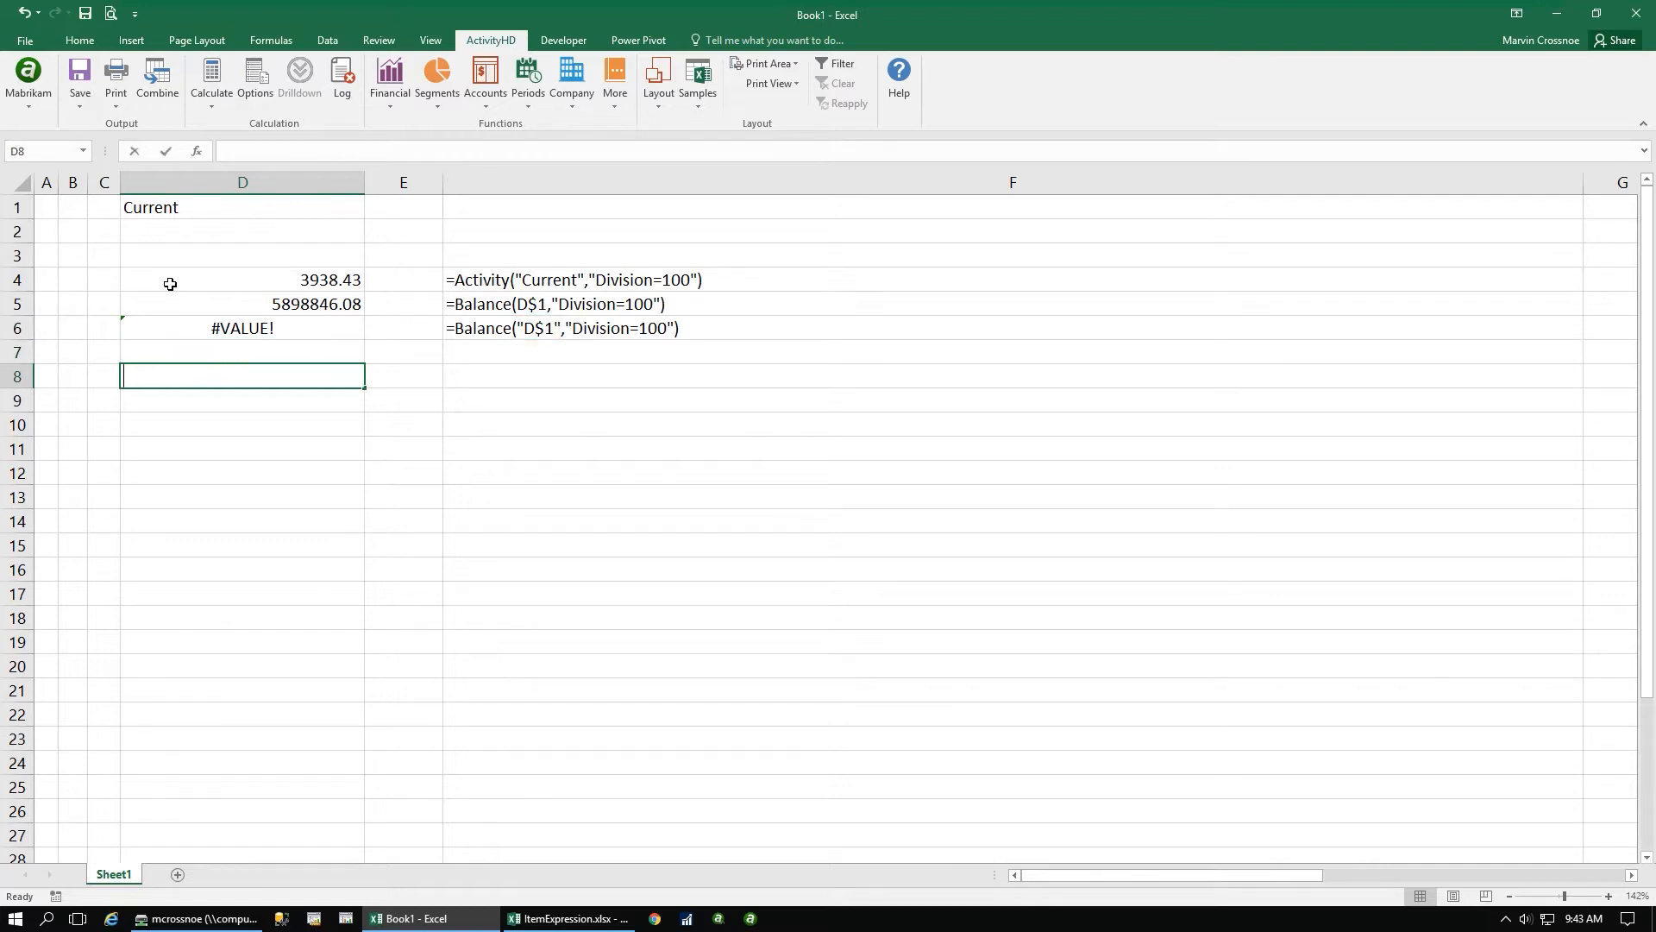
type("=Balance(D$1,\"Divi")
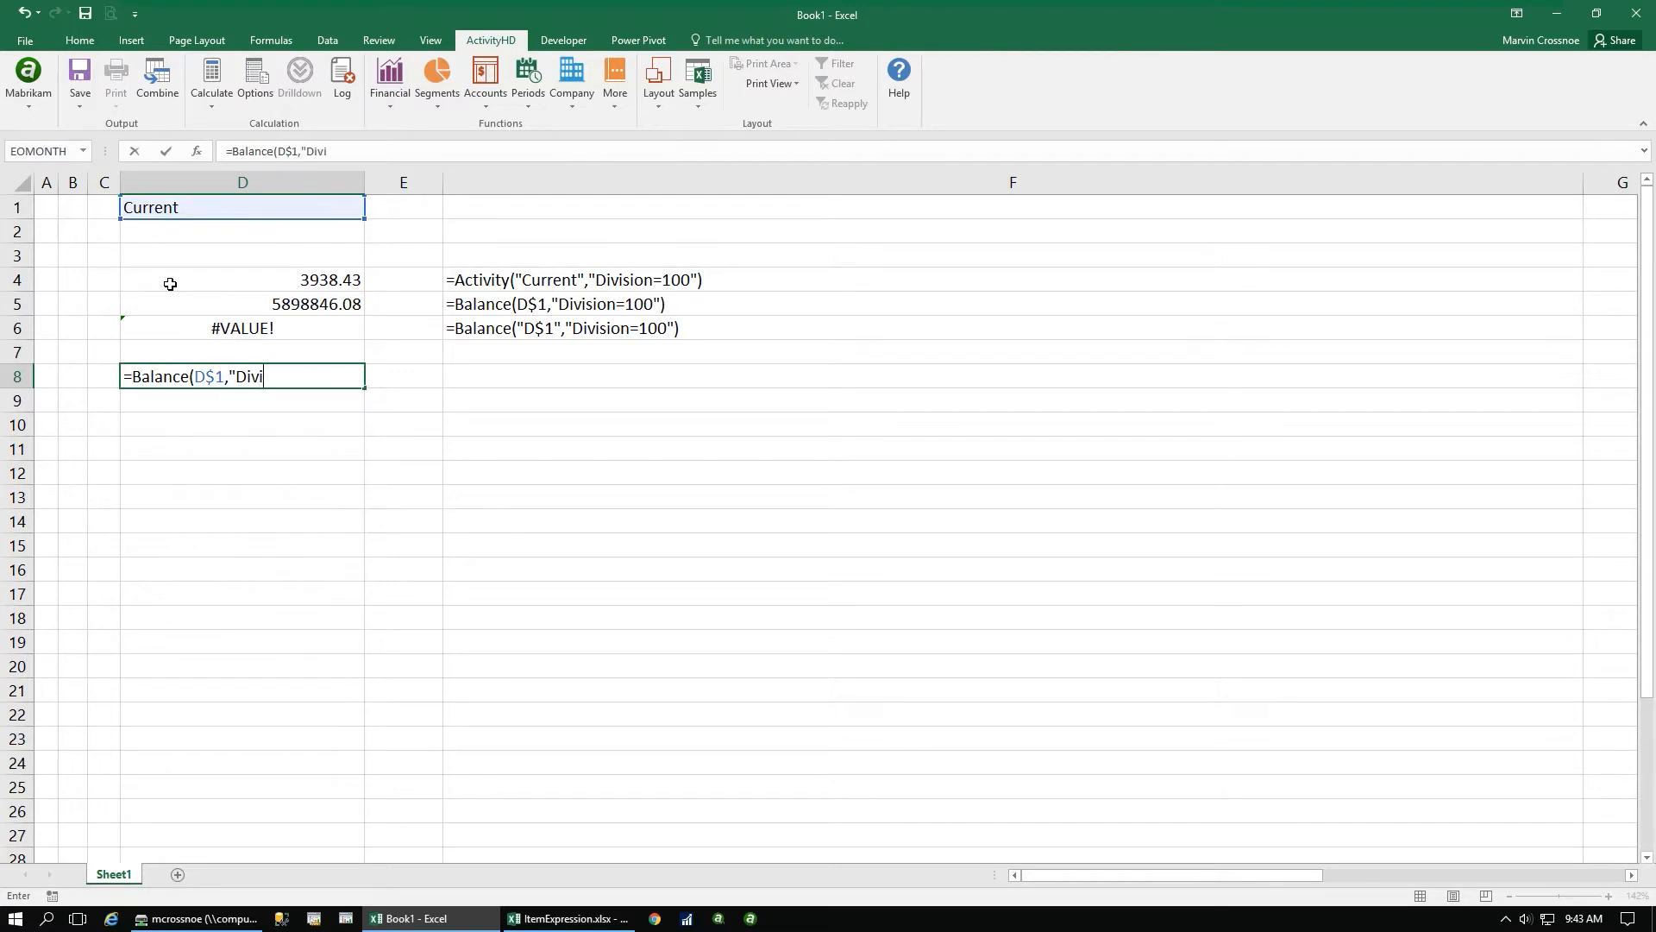
type("sion=100\",\"Natural Account=5150\")")
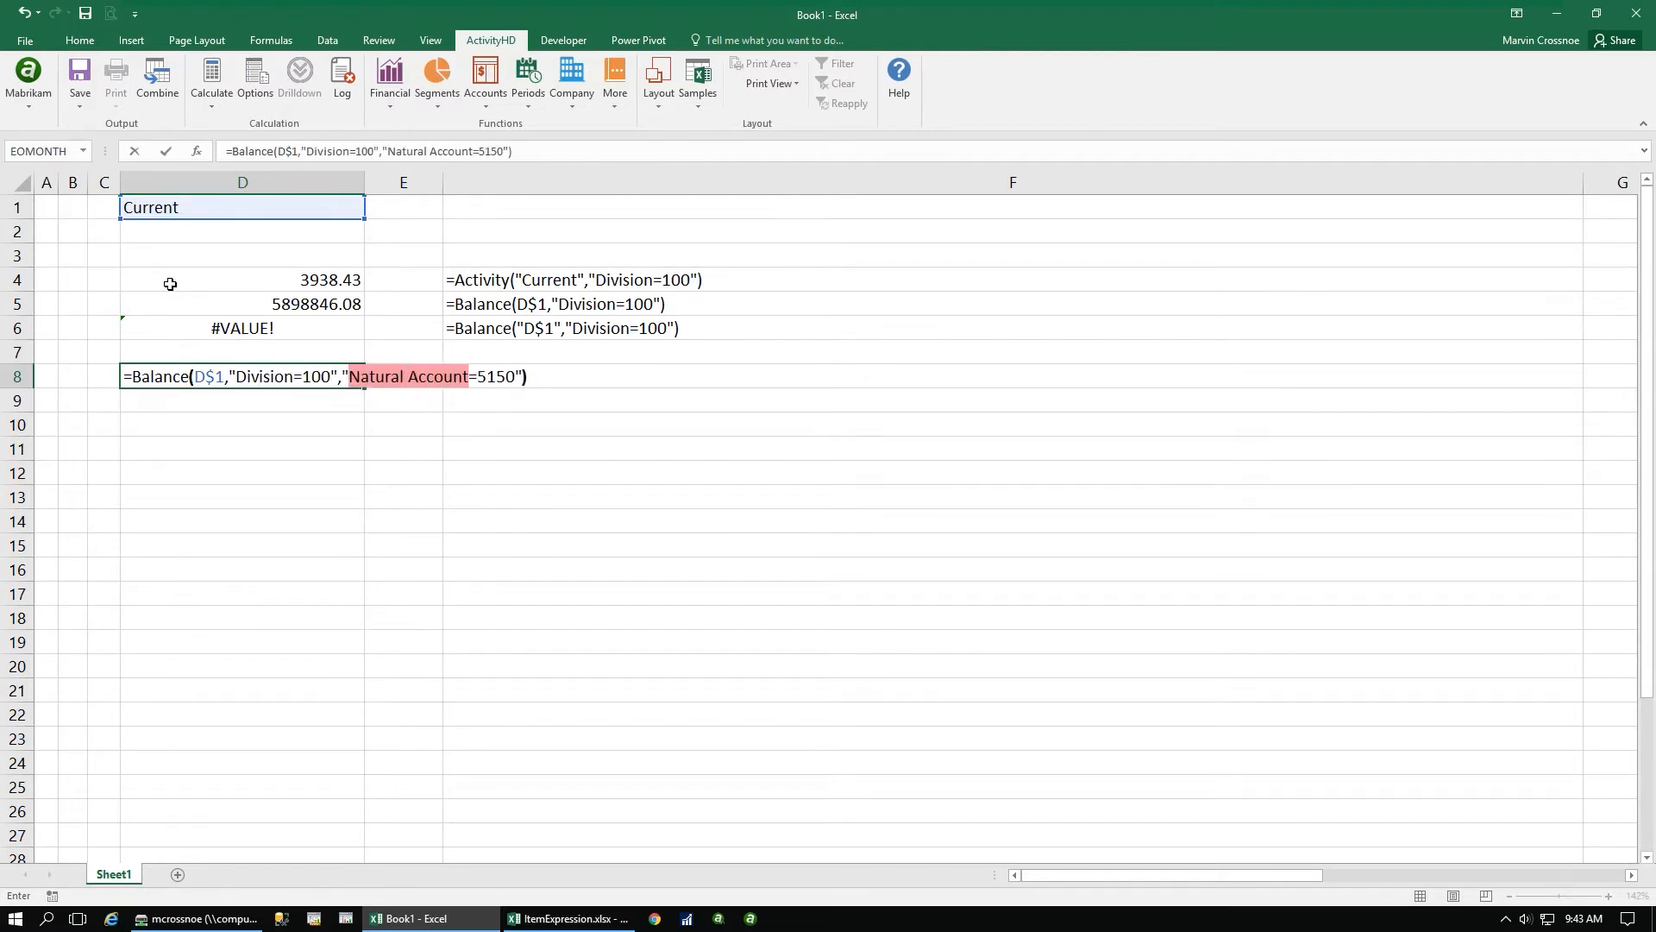
key("Return")
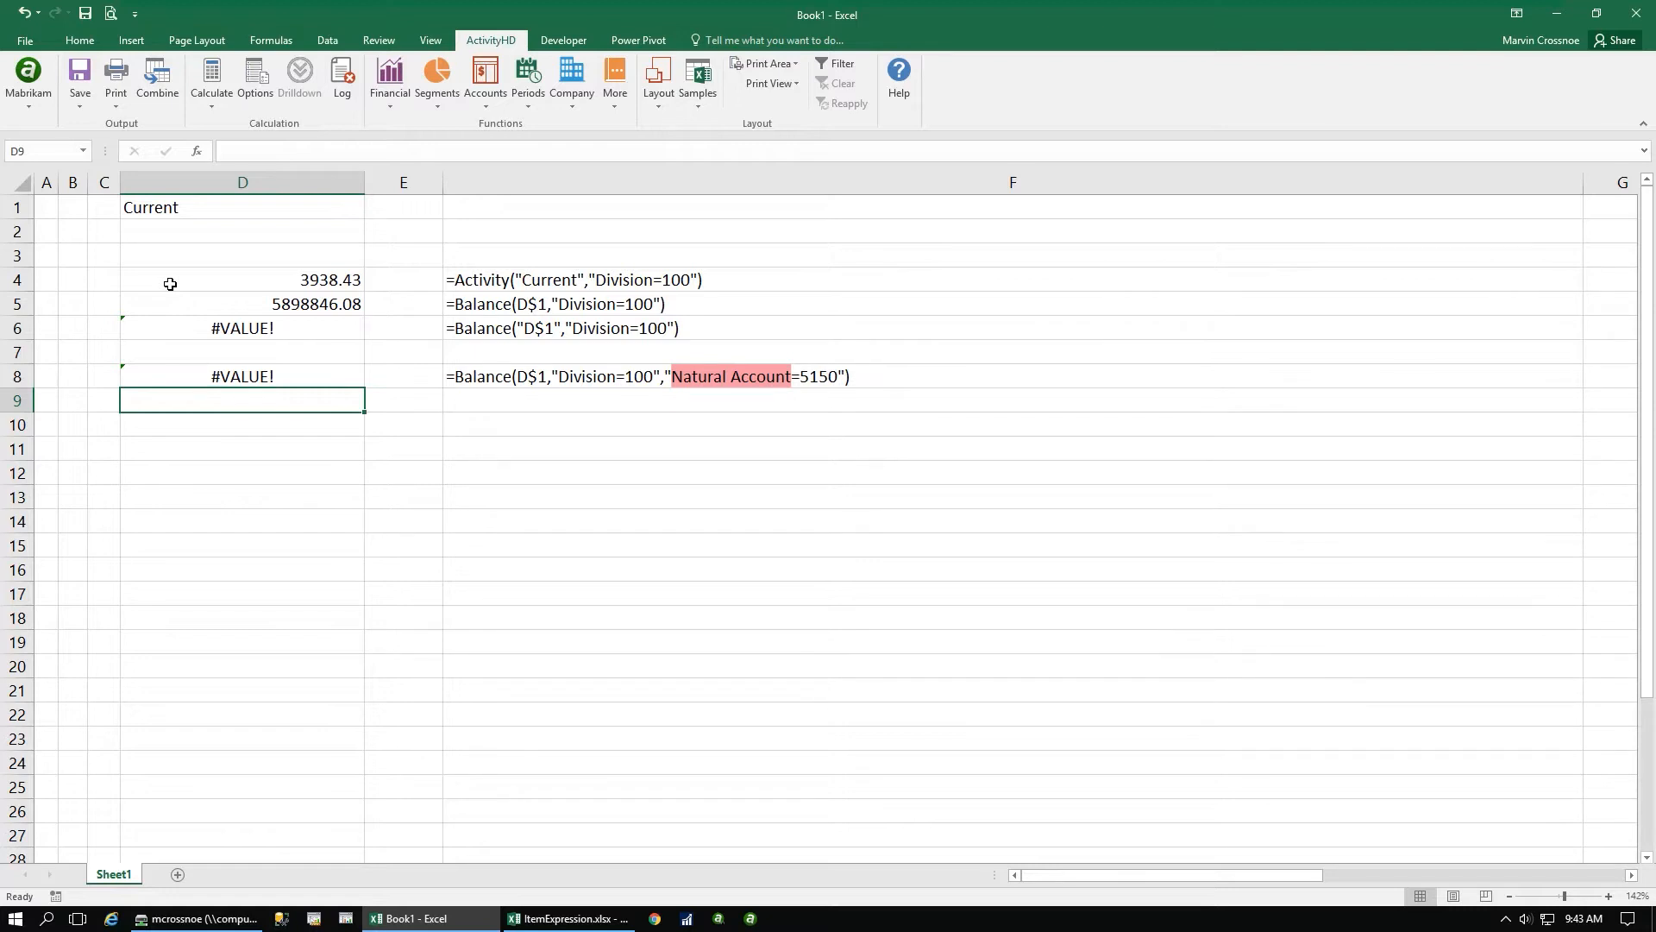
Try to enter =Activity(D$1,"Division=100",""Natural Account"=5150") in cell D9, with single quotation marks around the segment name
type("=Activi")
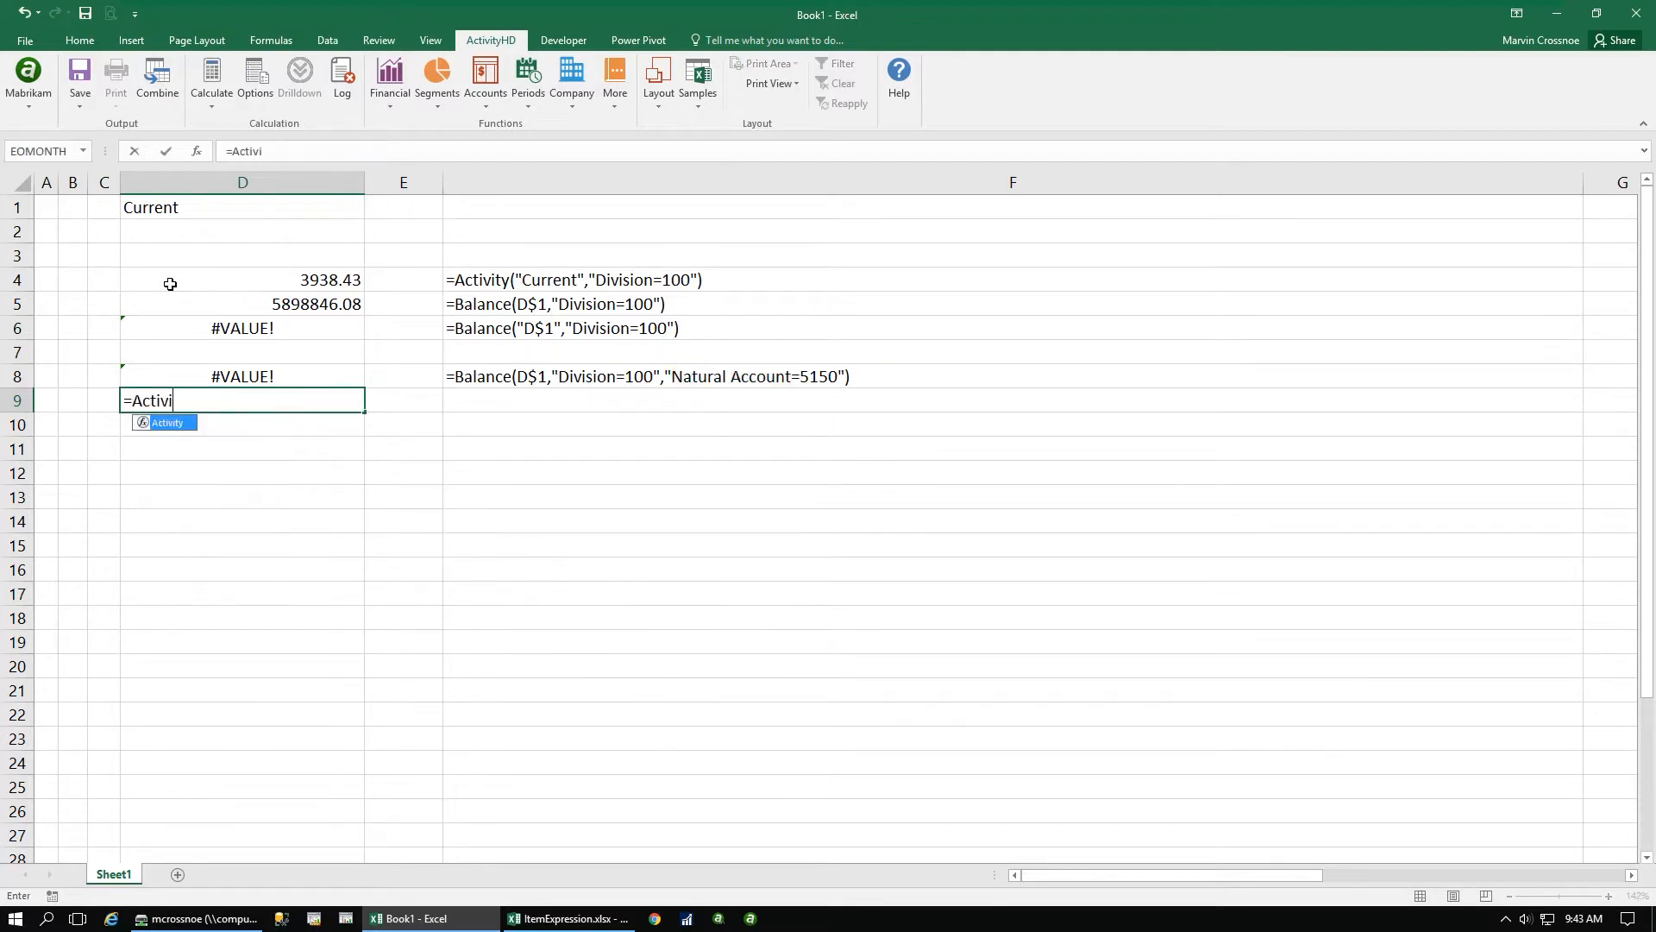
type("ty(D$1,\"Division=100\",\"\"Natural A")
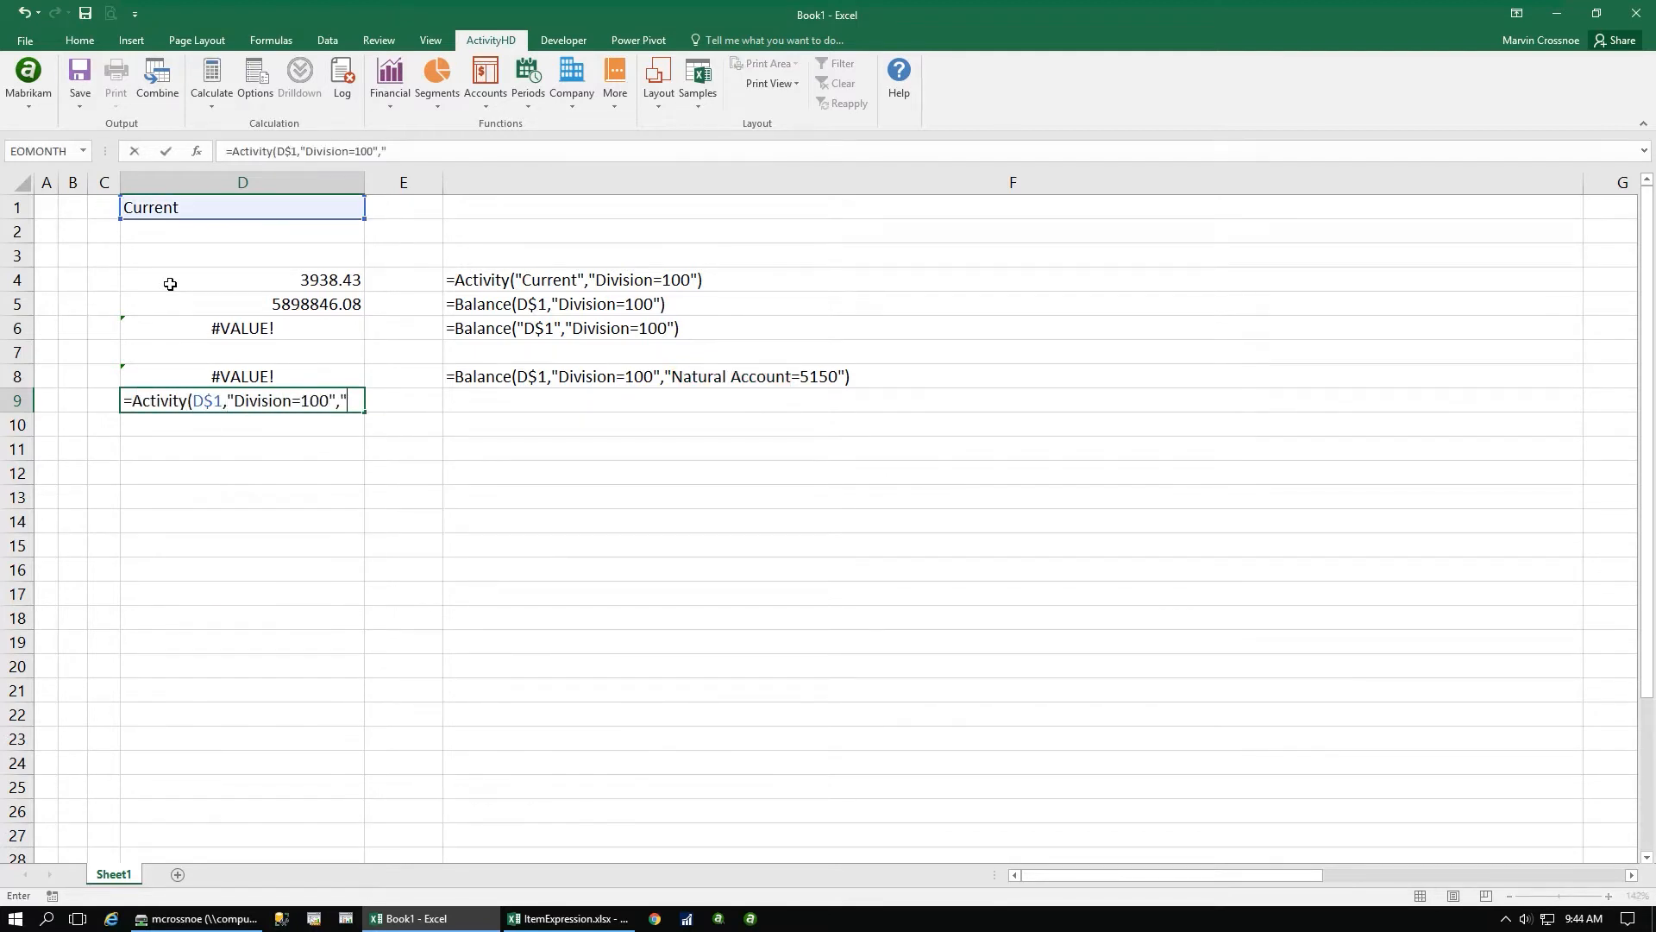
type("ccount\"=5150\")")
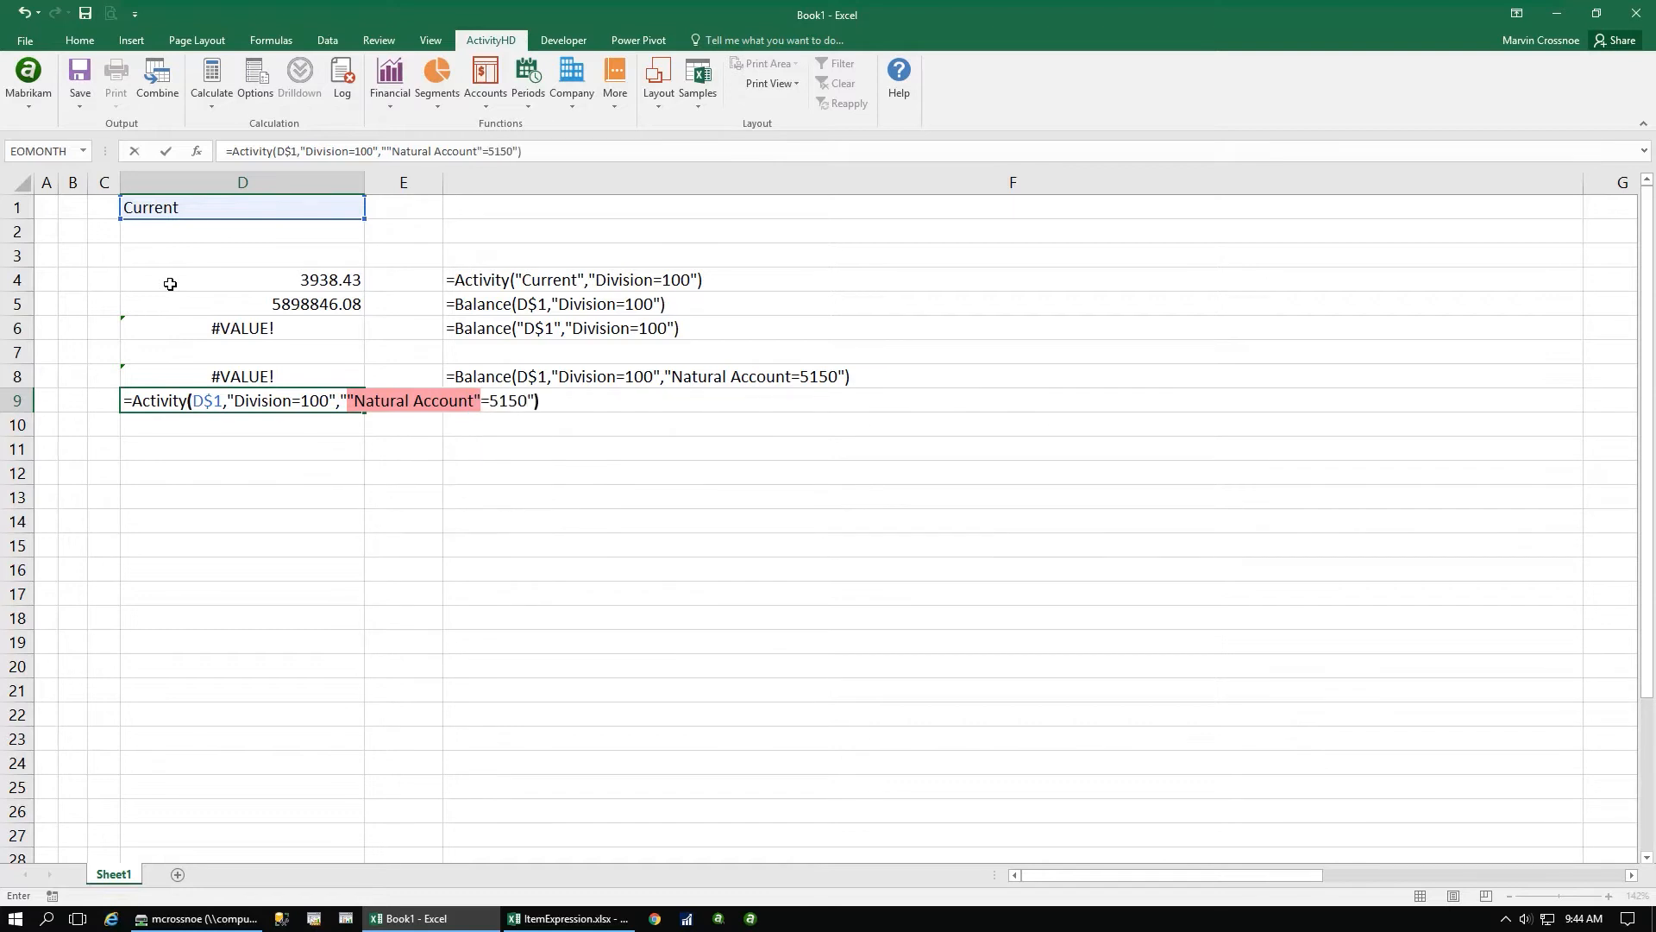
key("Return")
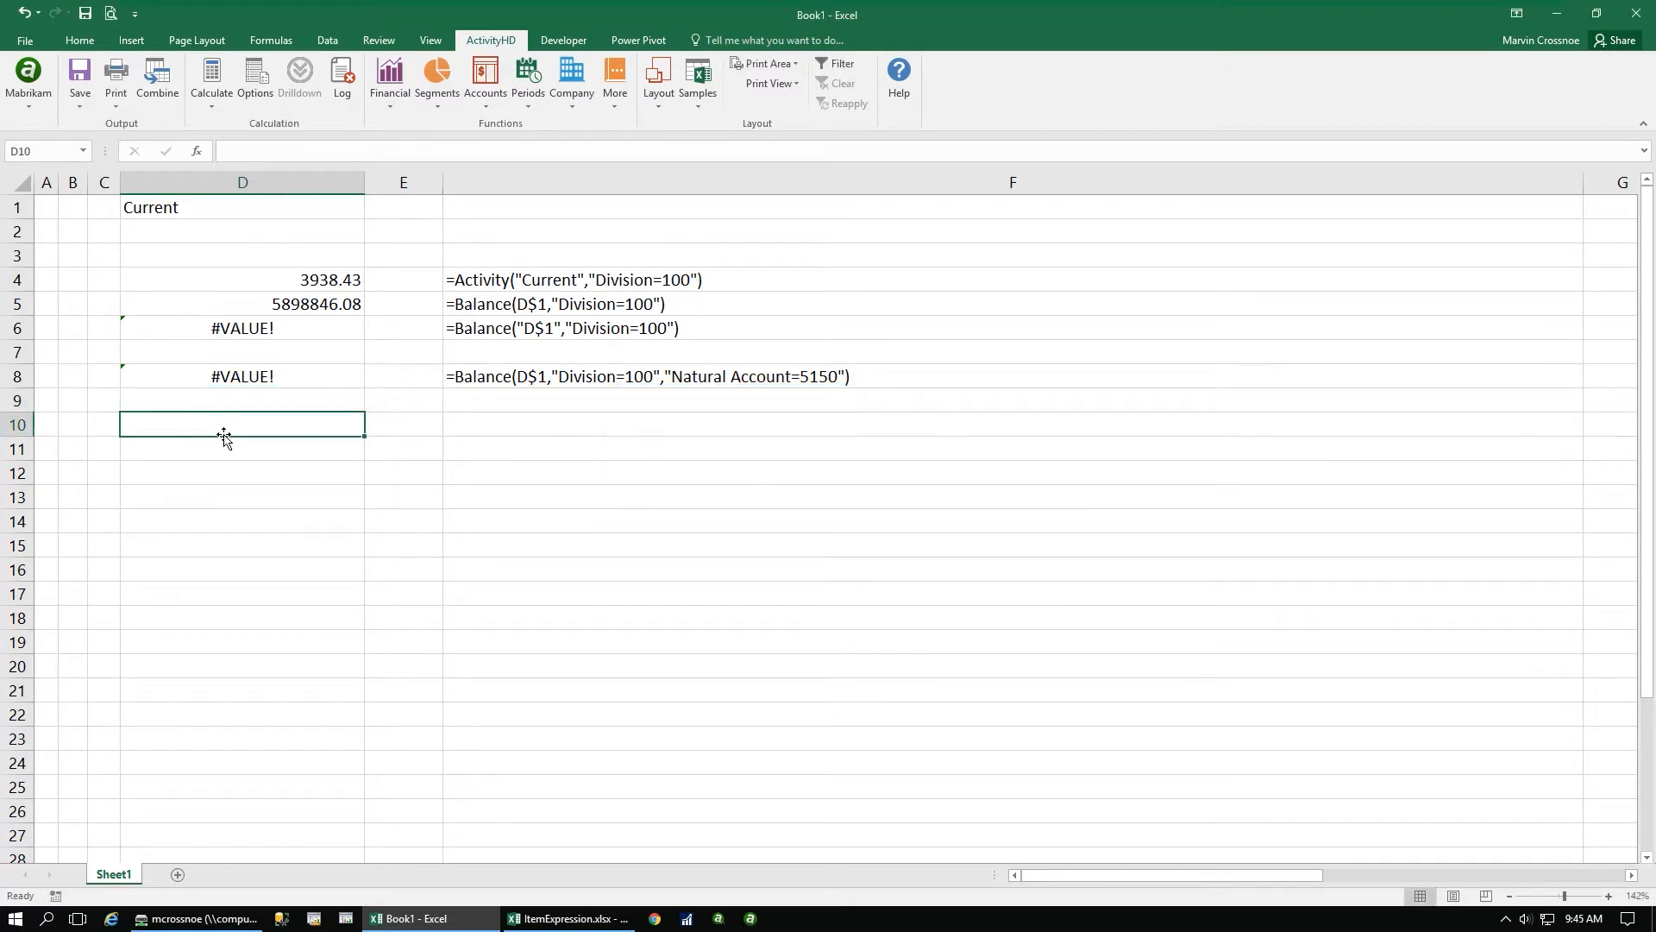
Enter =Activity(D$1,"Division=100","""Natural Account""=5150") in cell D10, doubling the inner quotation marks around the segment name
type("=Activit")
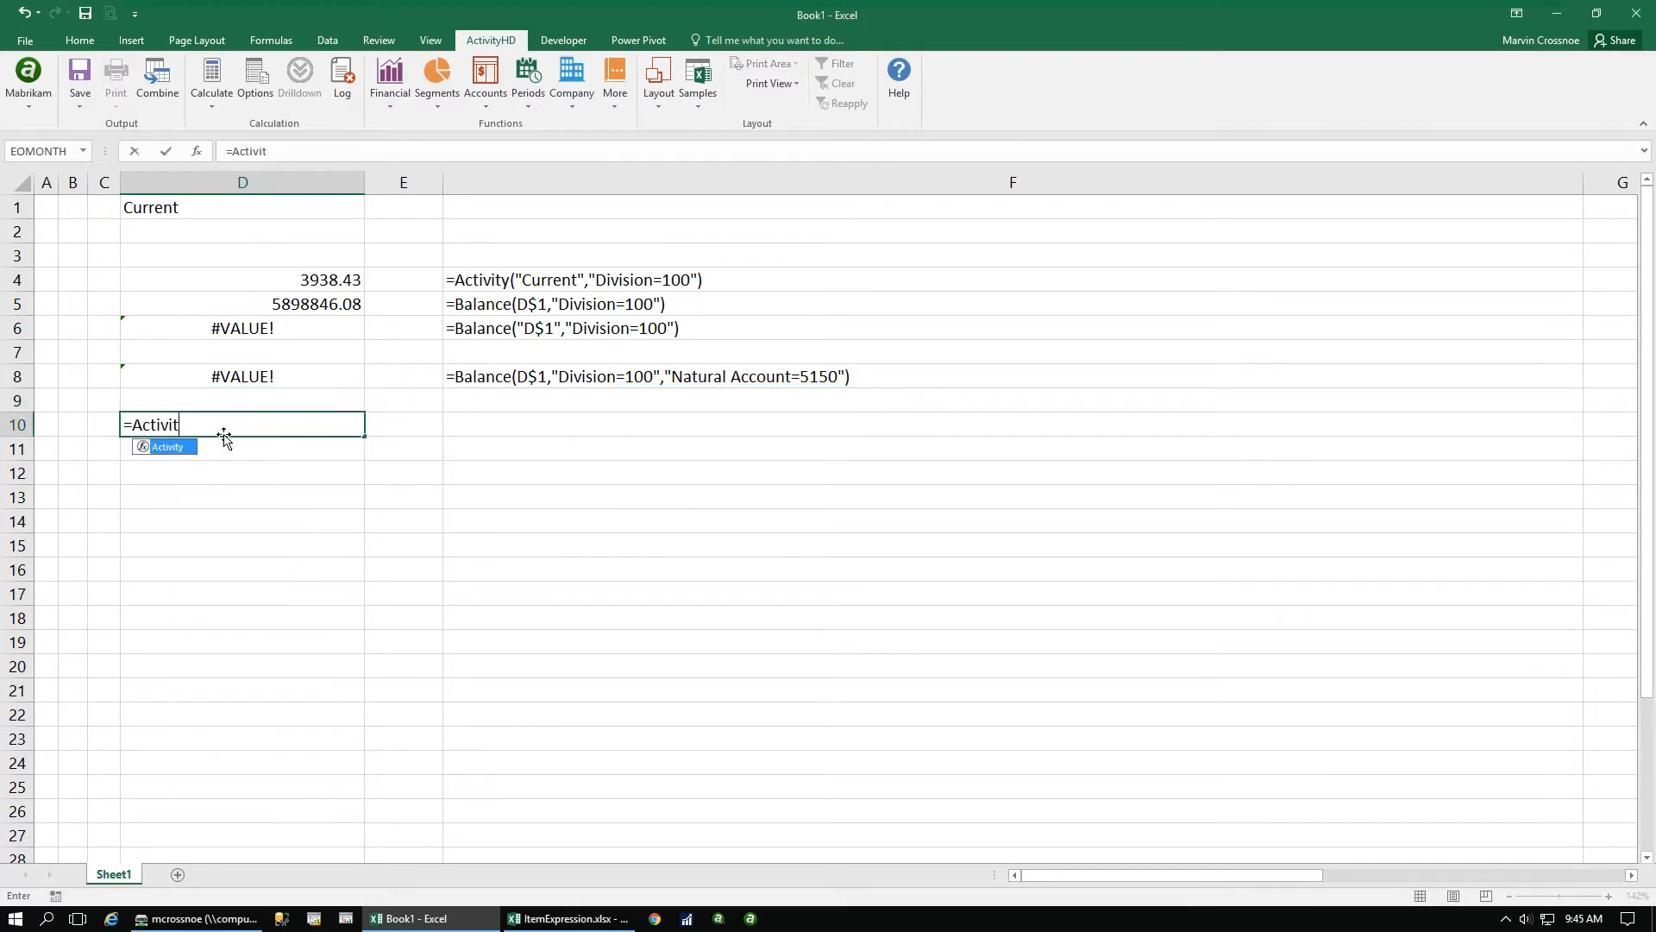
type("y(D$1,\"Division=1")
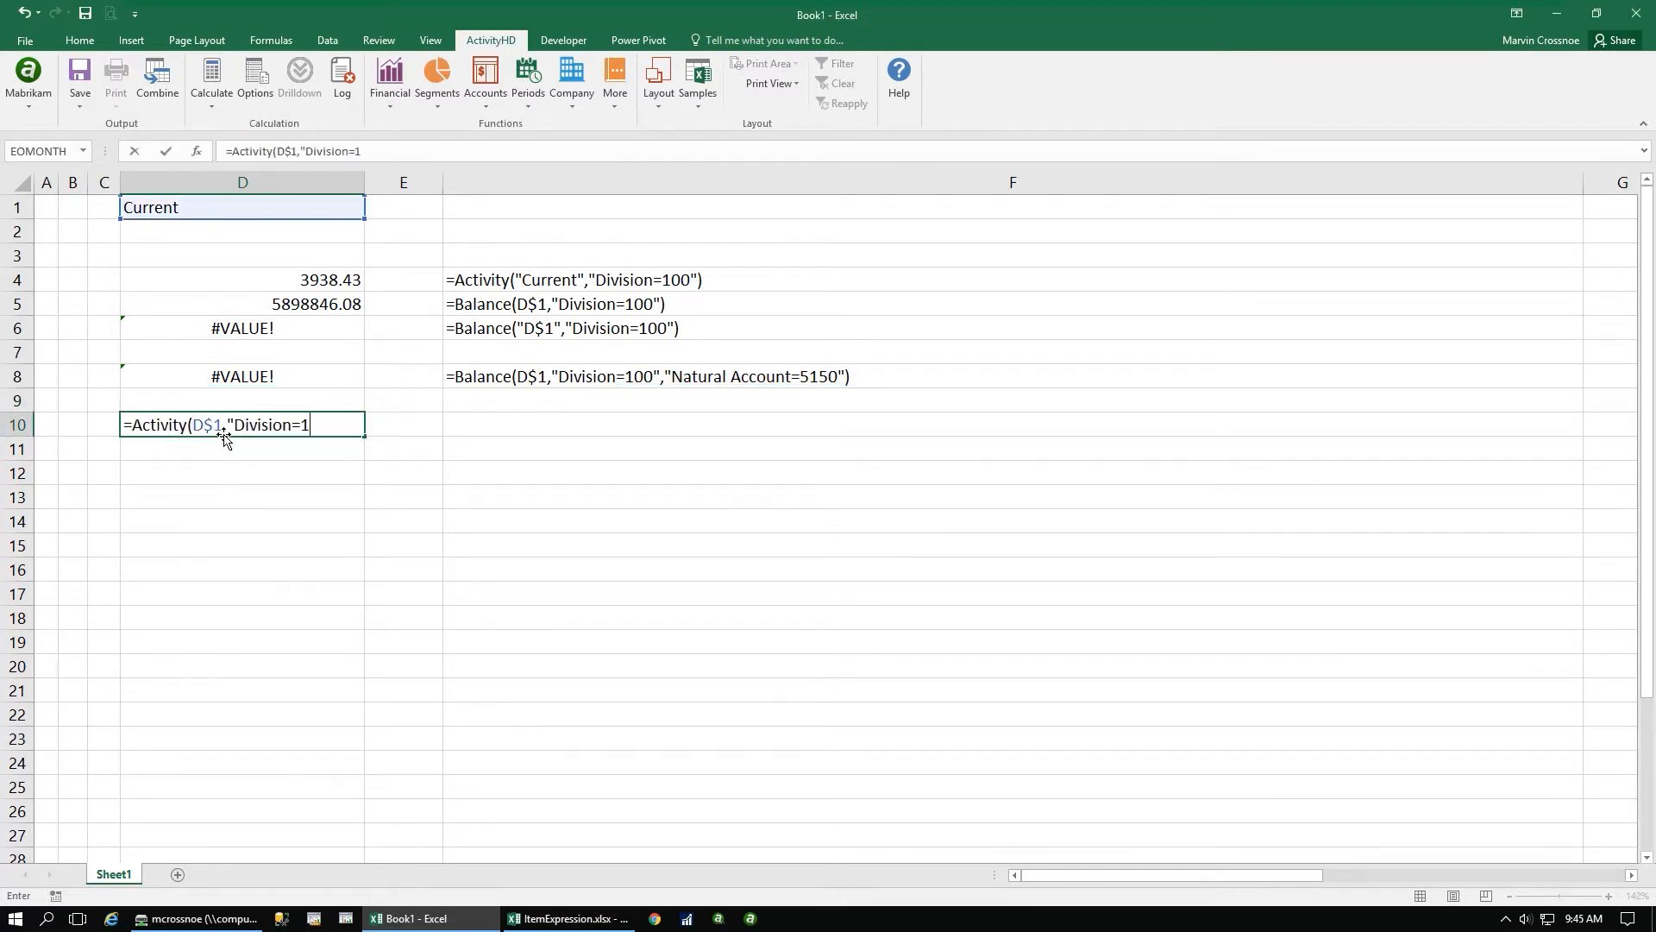
type("00\",\"\"\"Natural Ac")
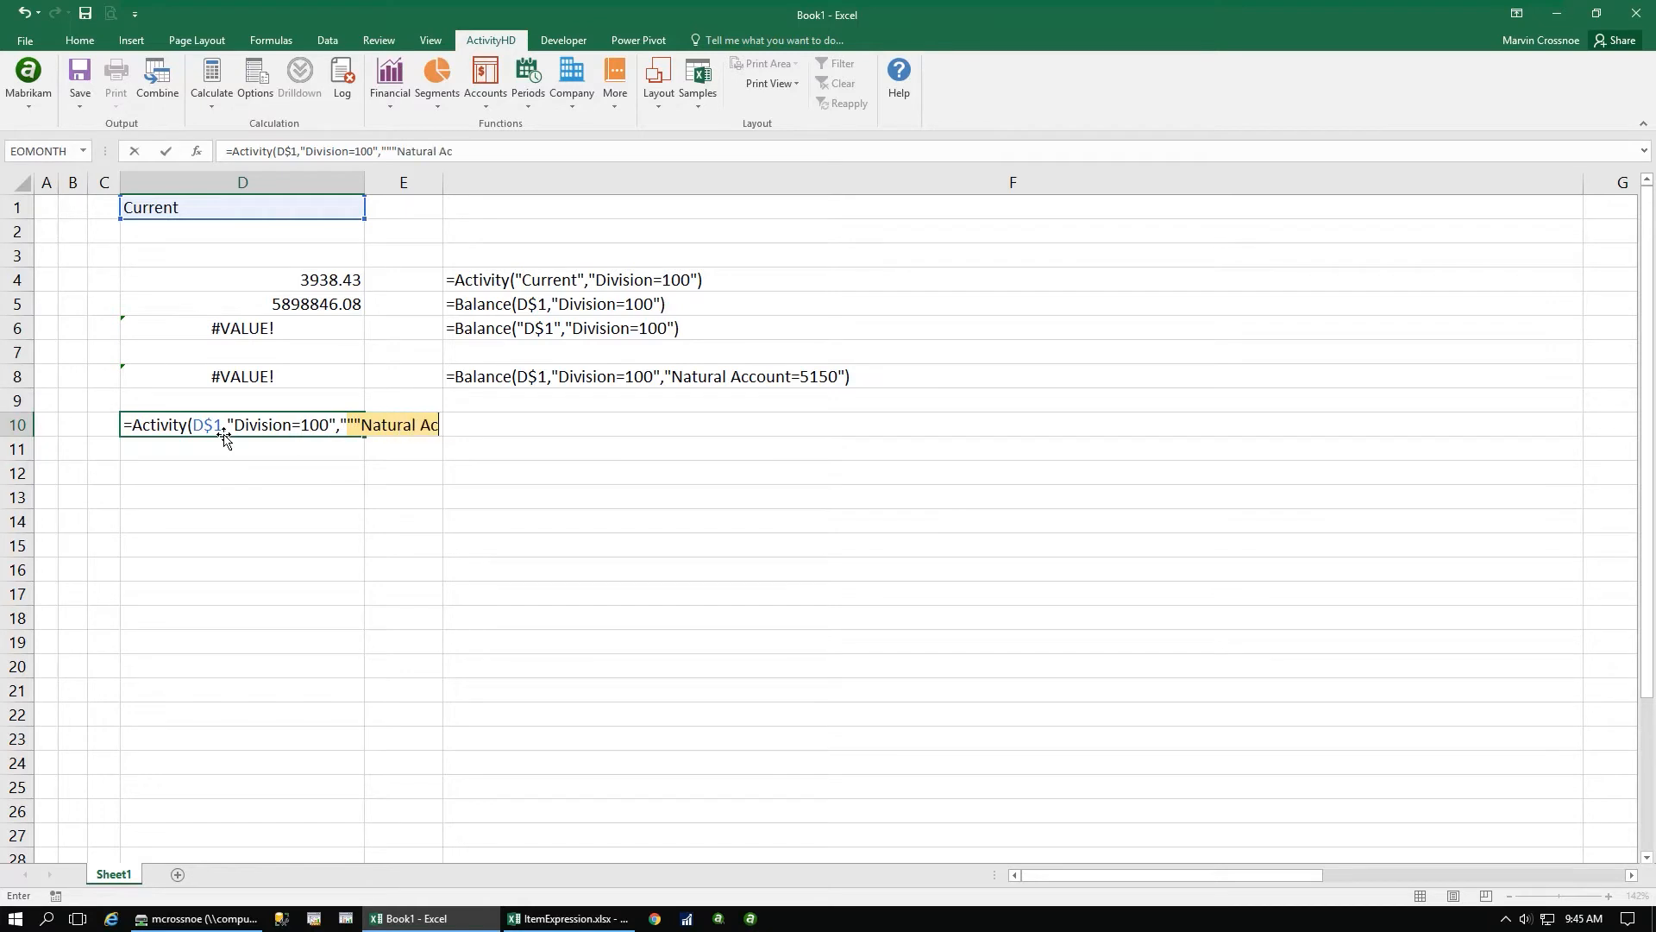
type("count\"\"=5150\")")
key("Return")
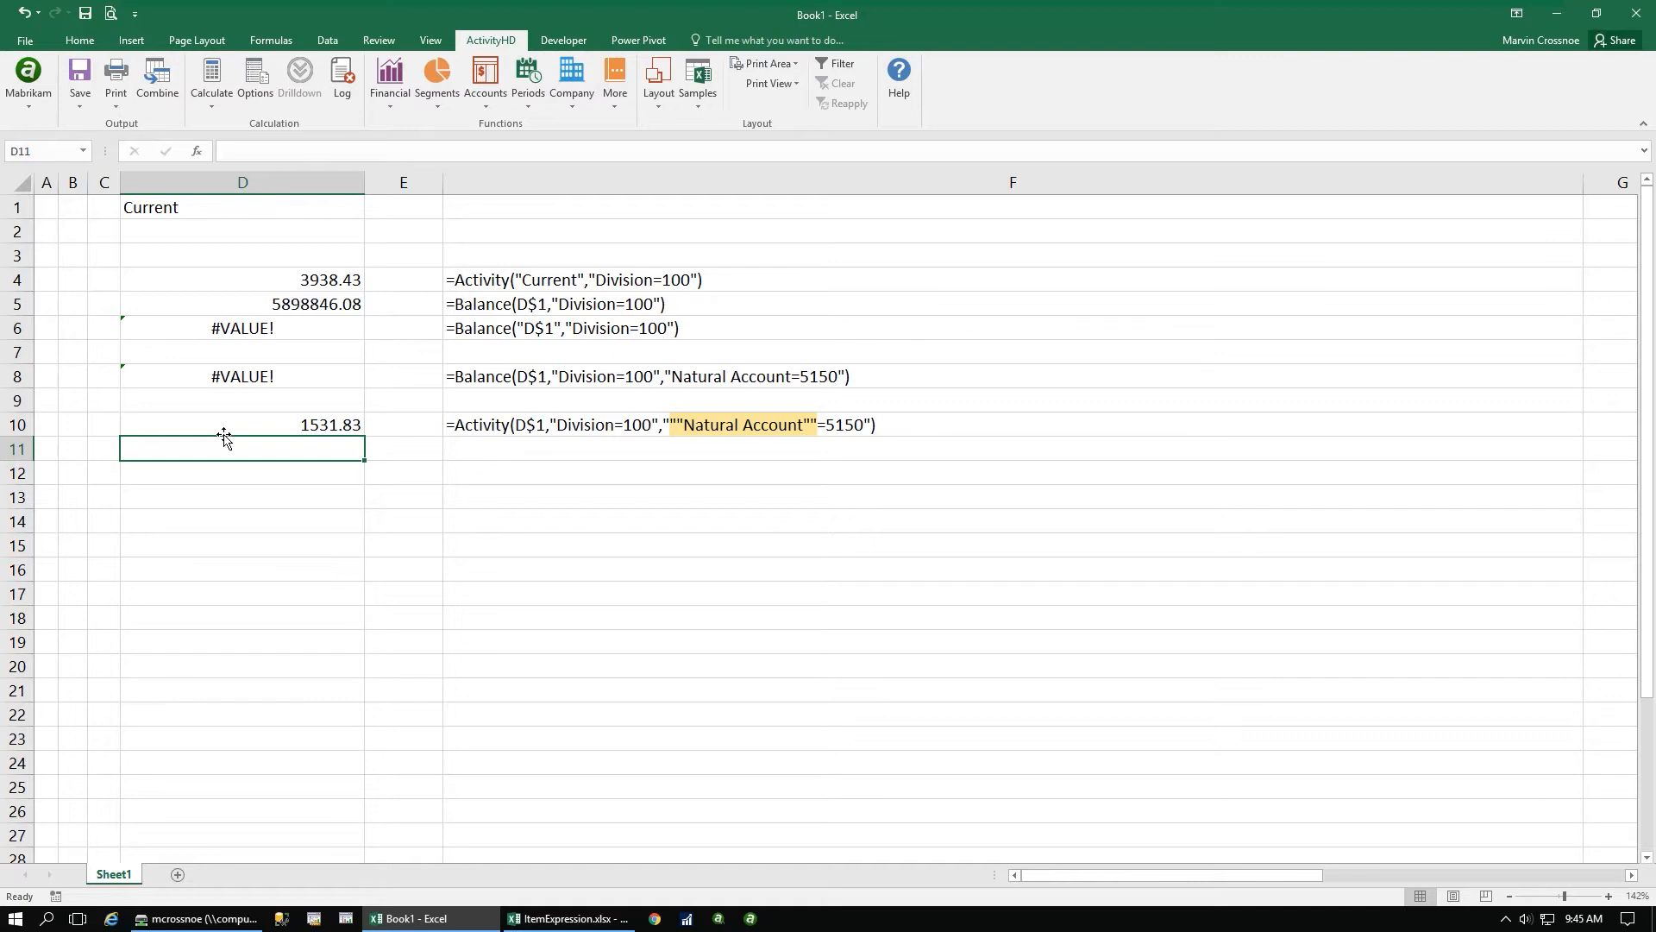
Enter =Activity(D$1,"Division=100",ItemExpression("Natural Account","5150")) in cell D11 and dismiss the function arguments dialog
type("=Activity(D$1,\"Divis")
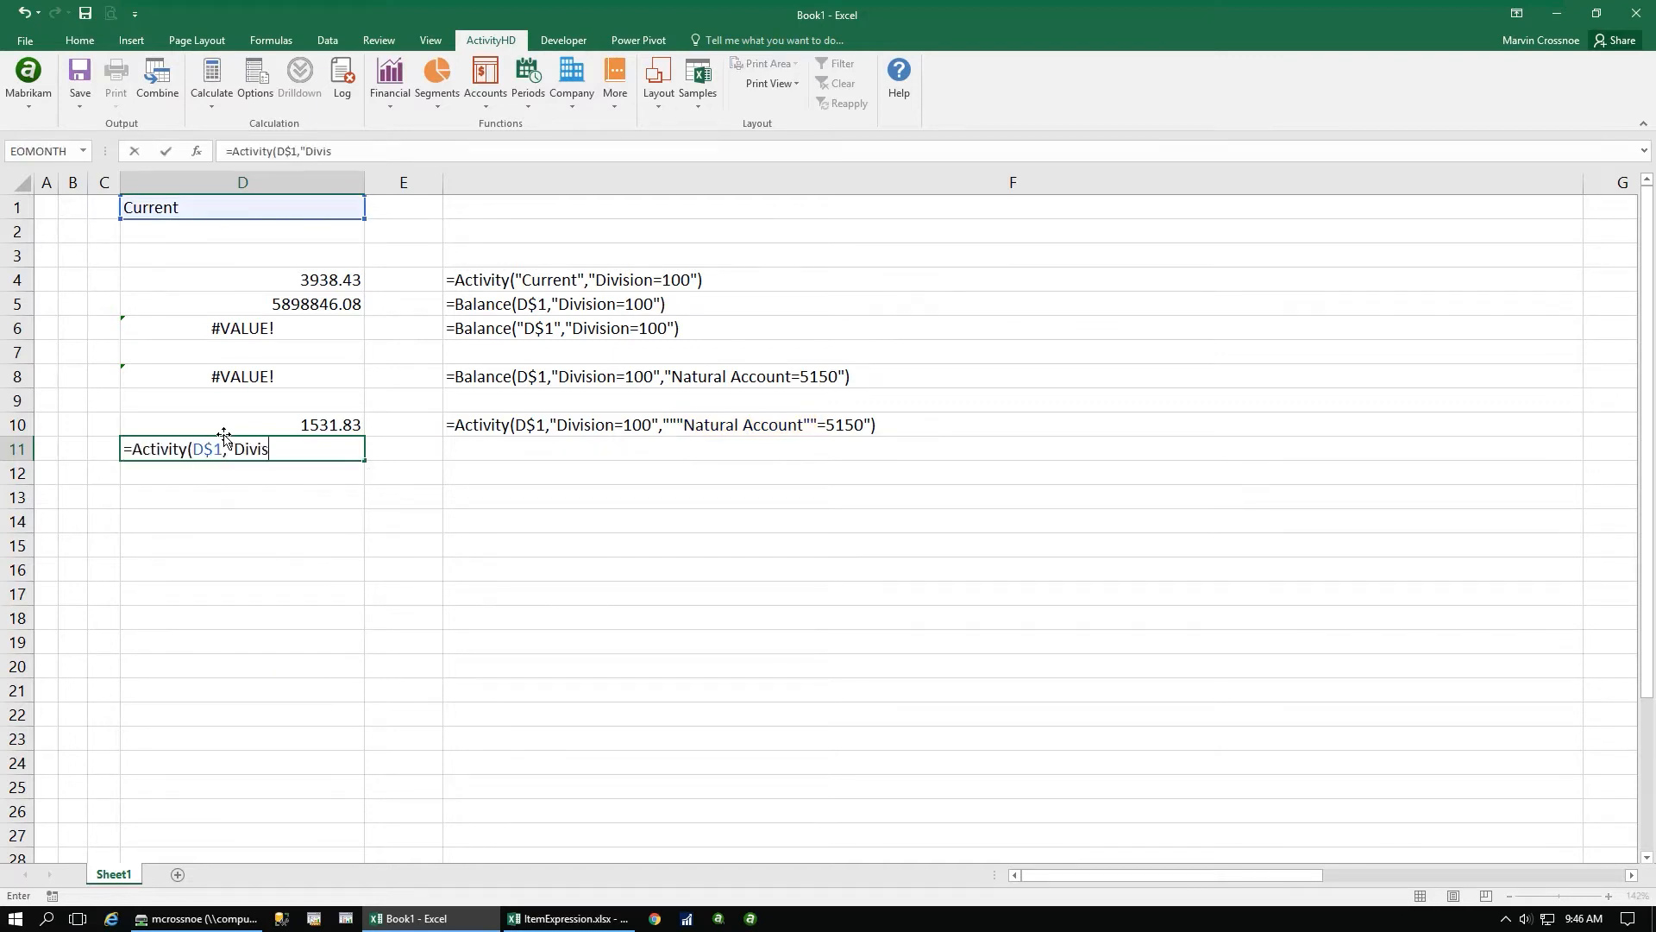
type("ion=100\",ItemExpression(")
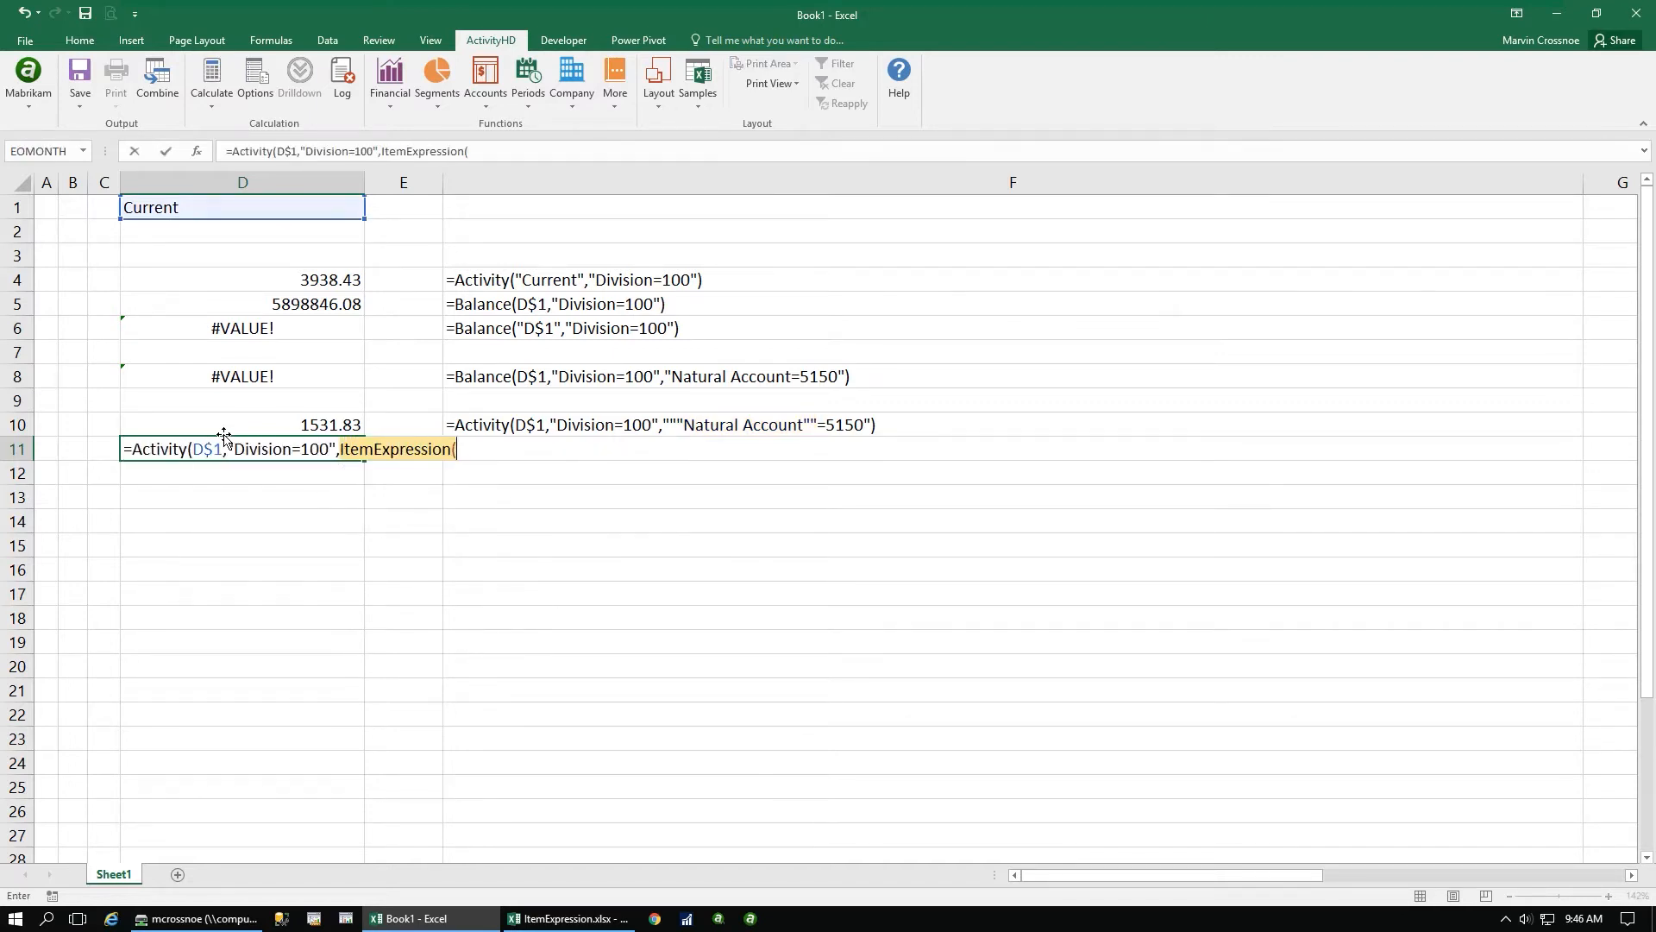
type("\"Natural Account\",\"5150\")")
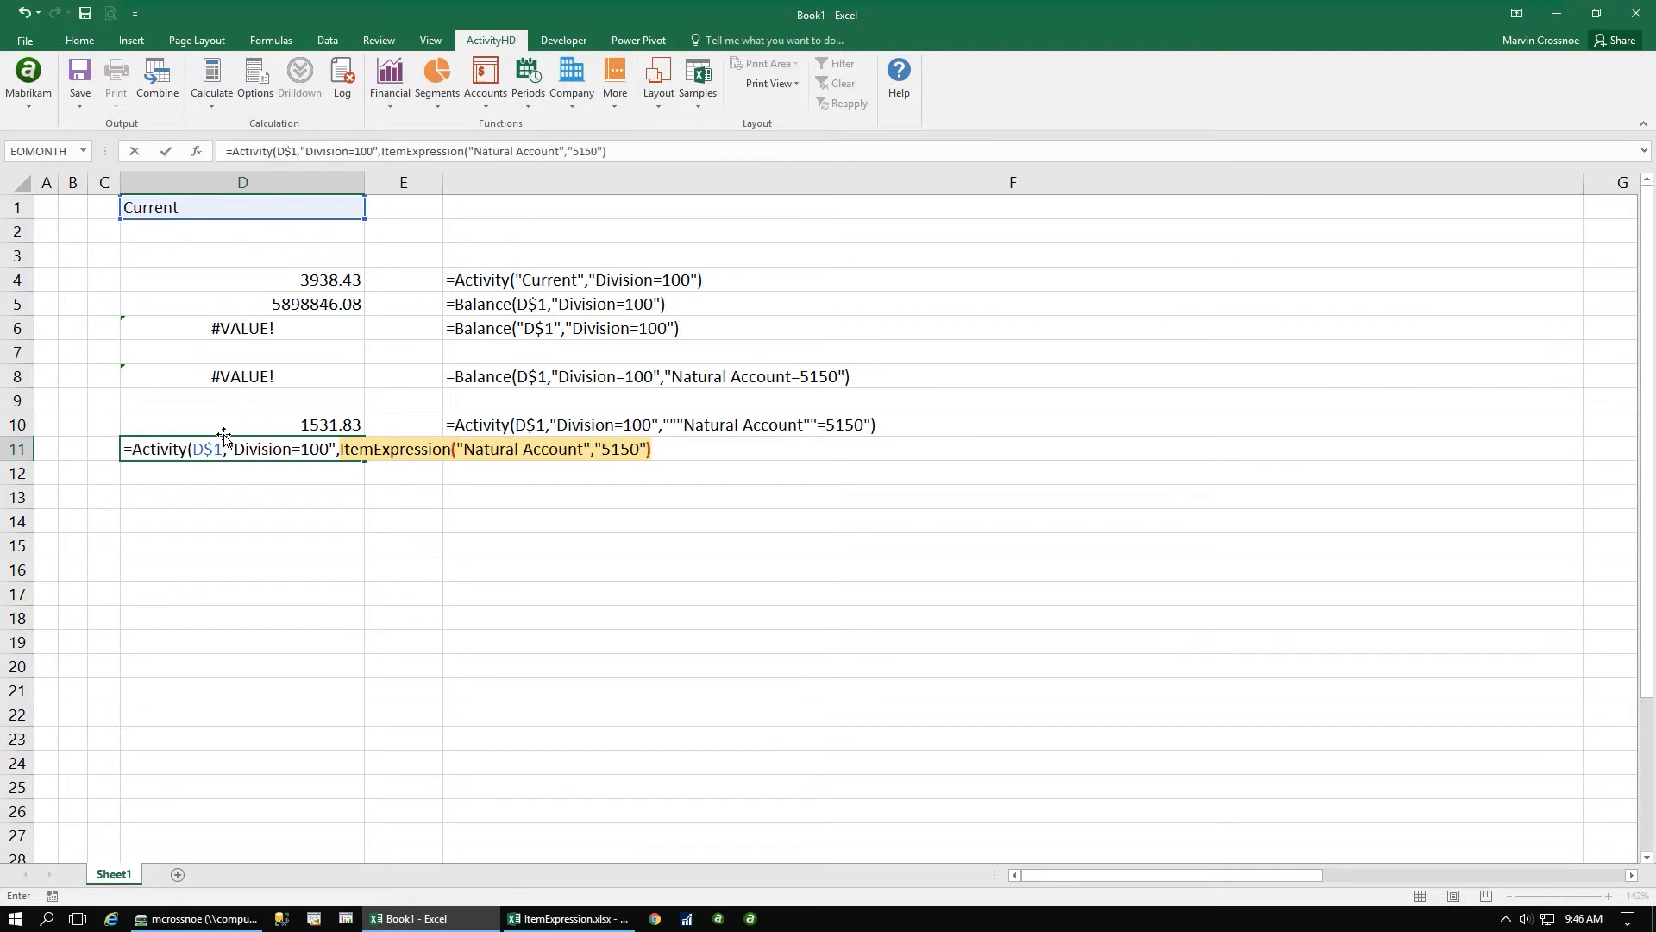
type(")")
key("Return")
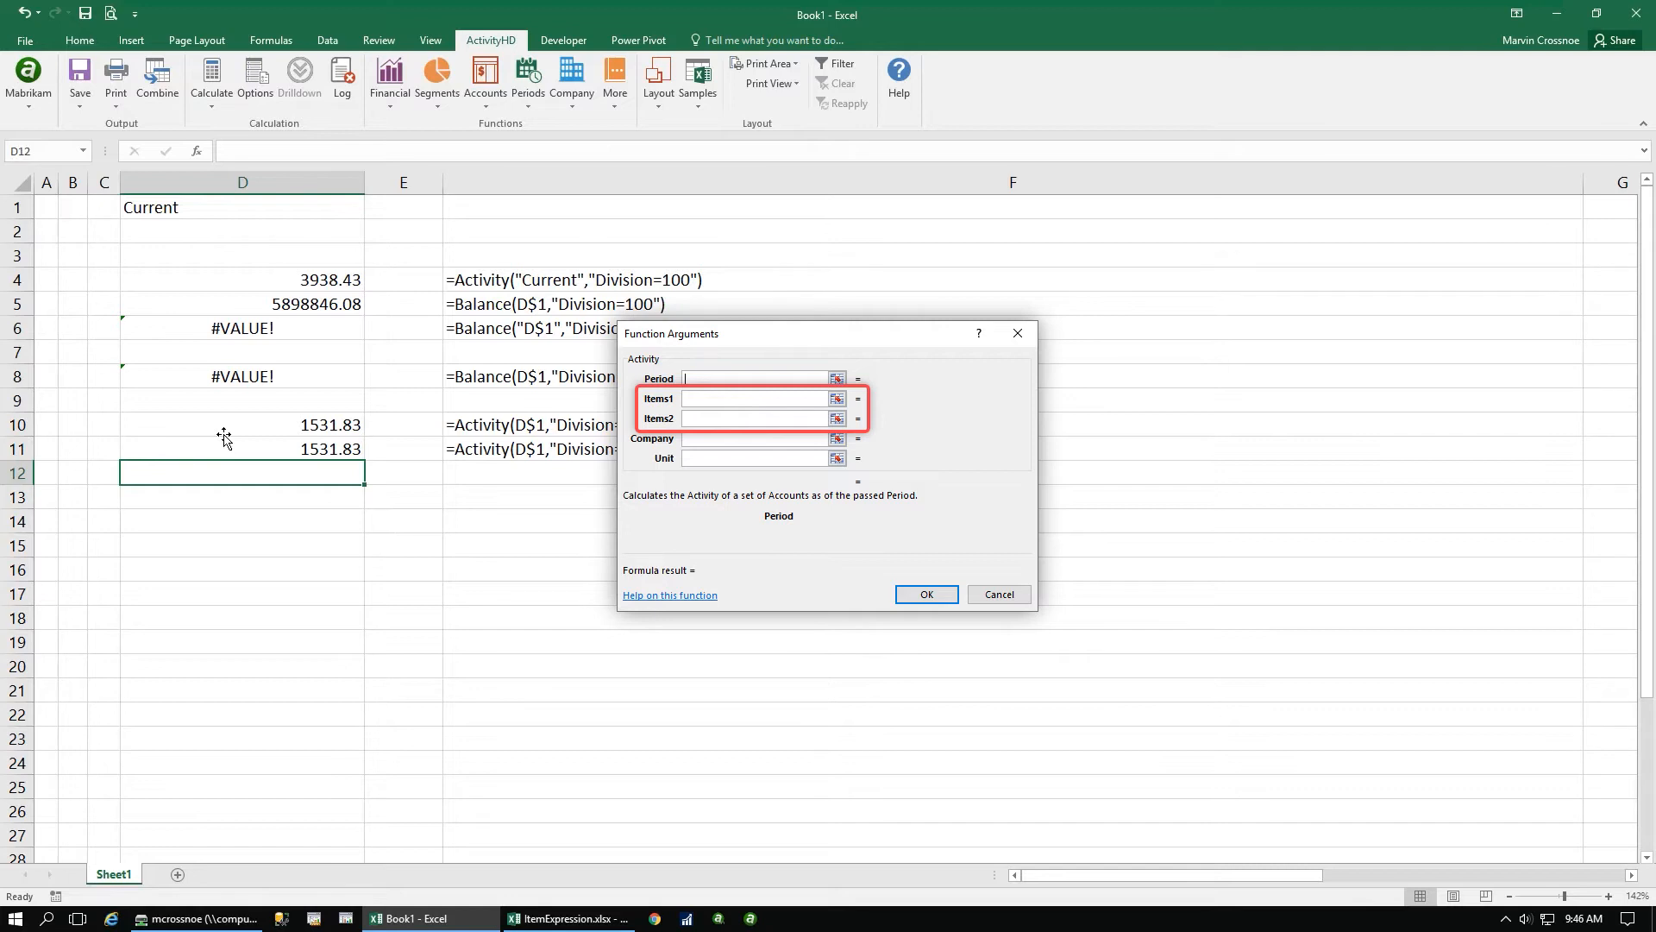
key("Escape")
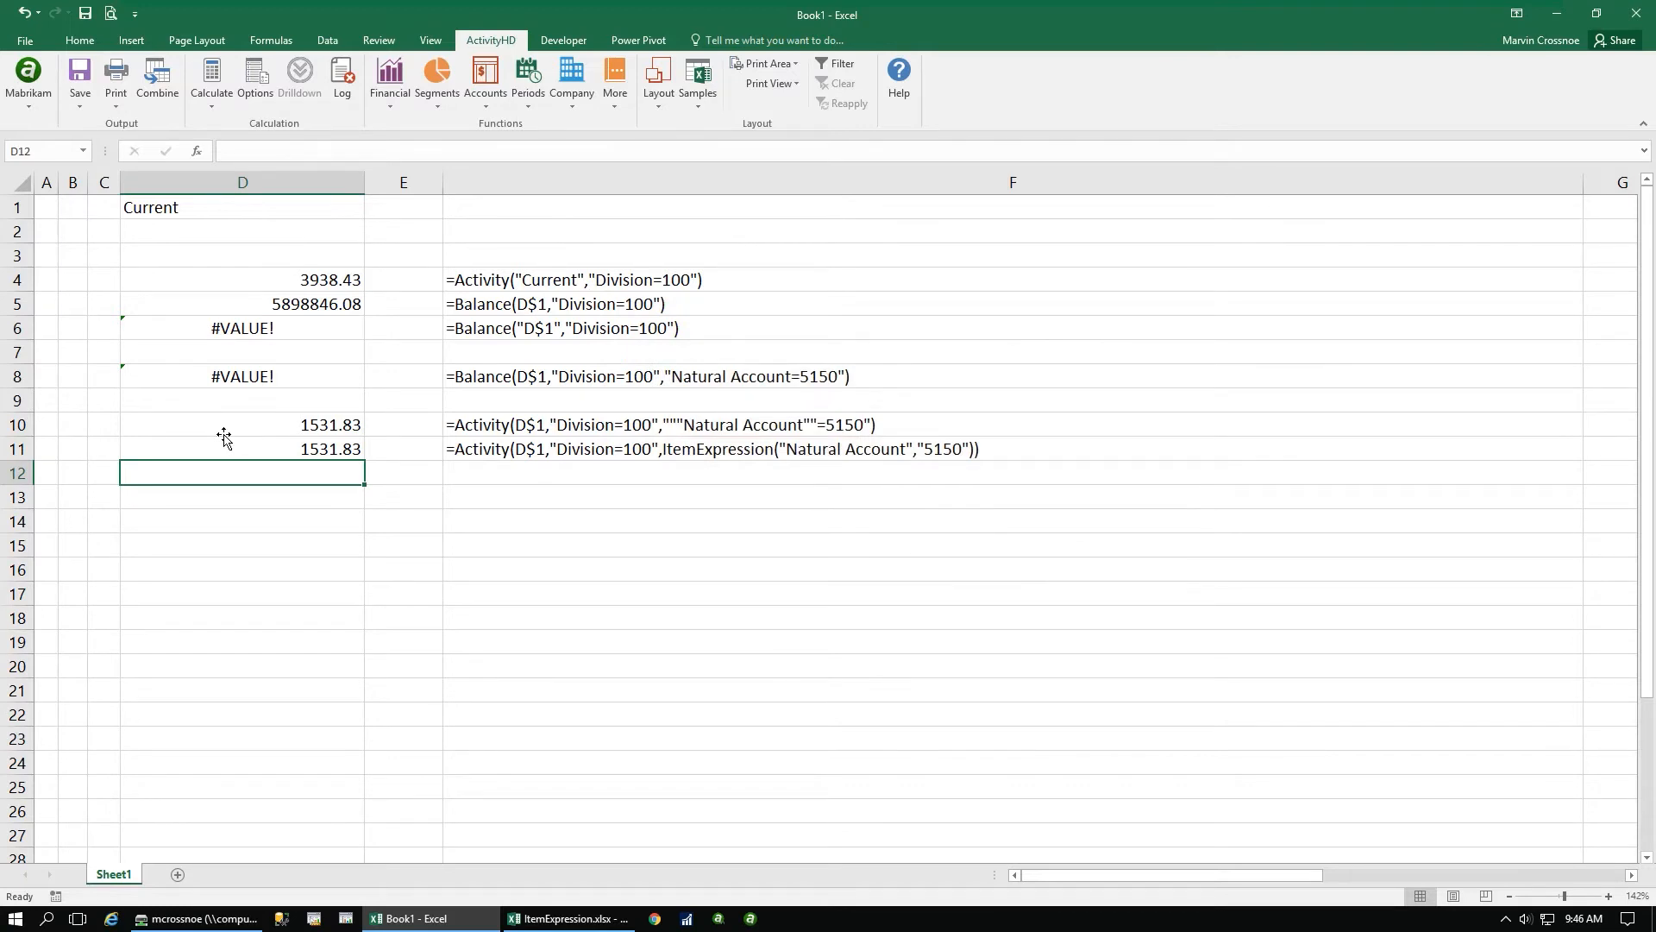
Enter =Activity(D$1,"Division=000","Ledger=A") in cell D13, leaving row 12 blank
type("=A")
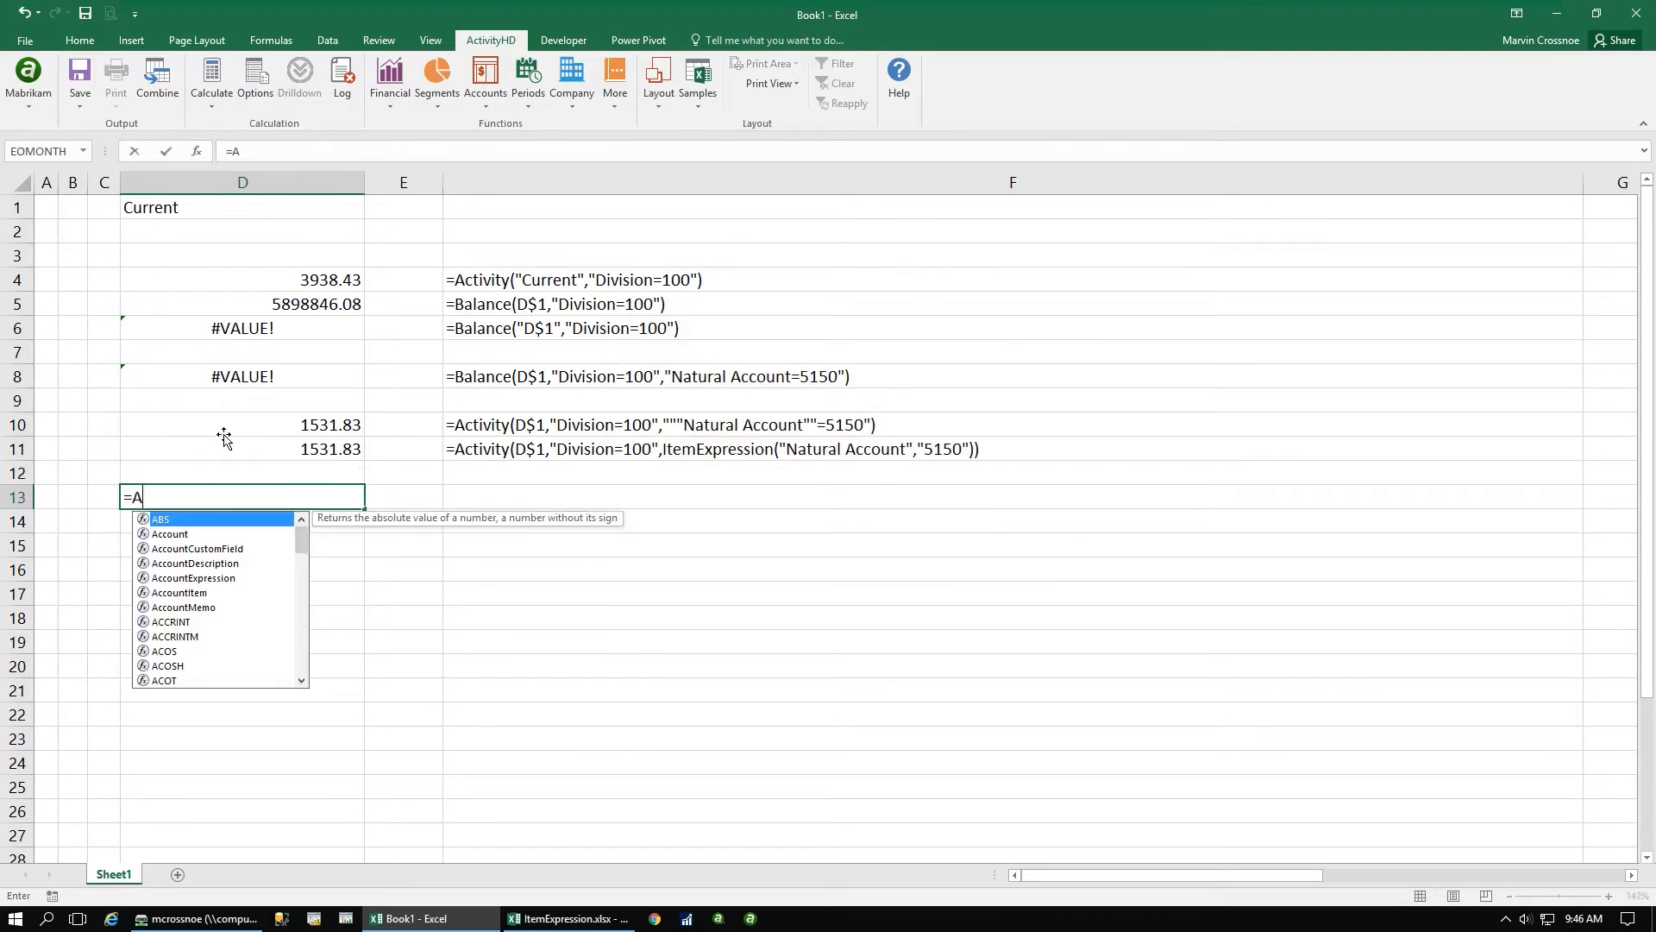
type("ctivity(D$1,")
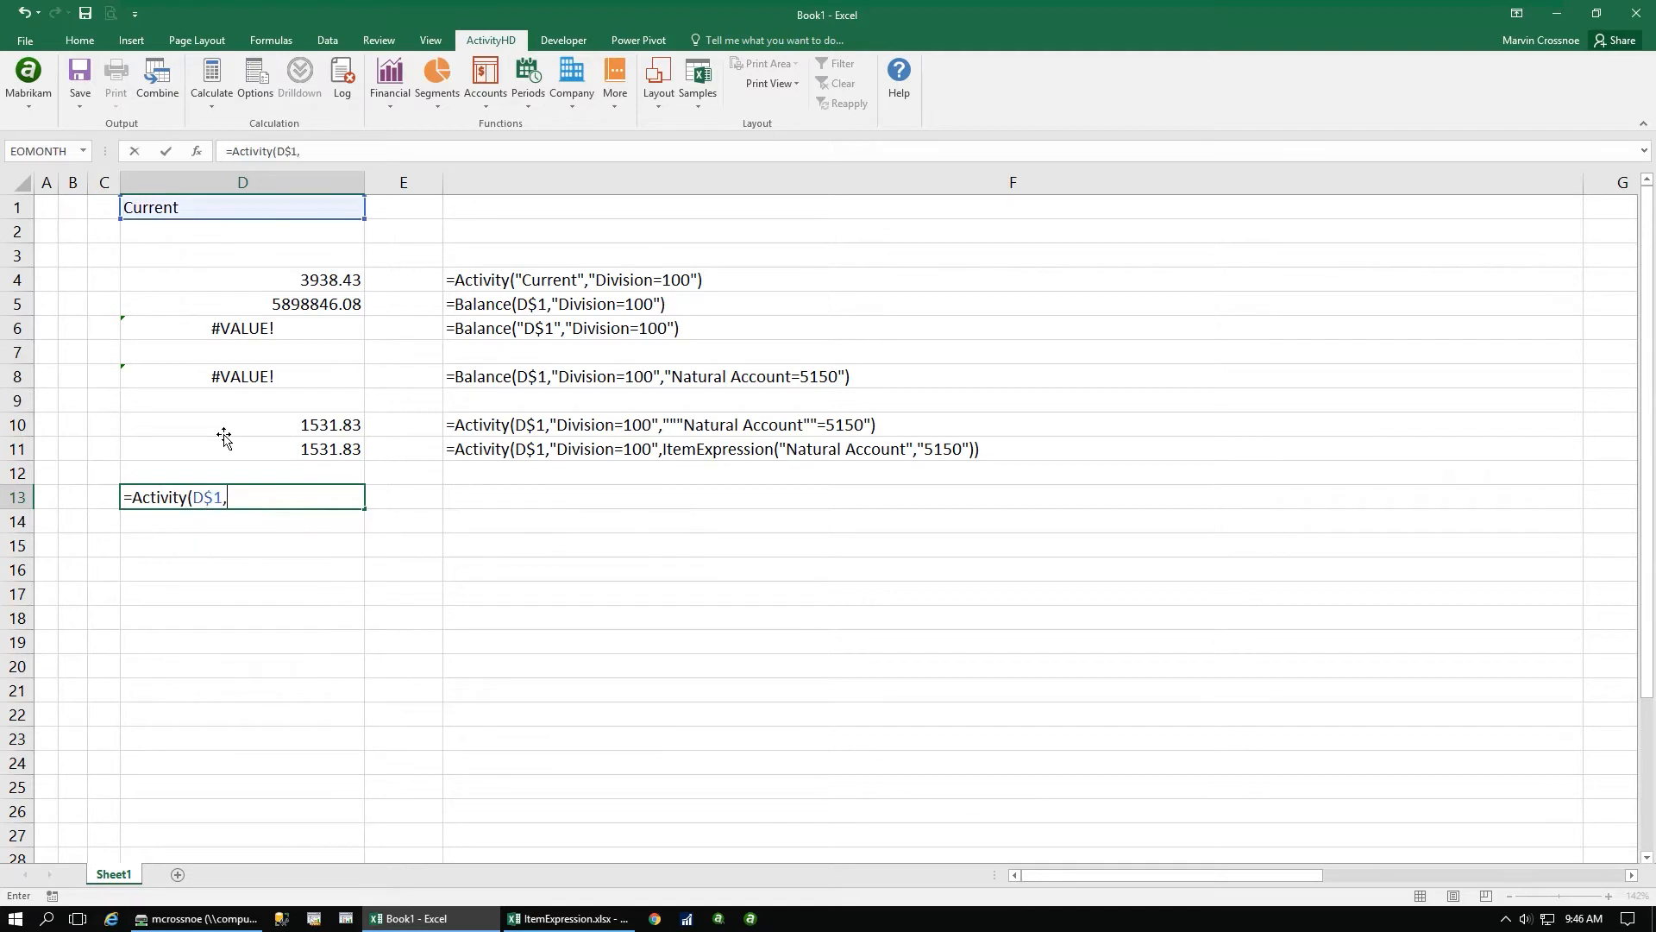
type("\"Division=000\",\"Ledger=A\")")
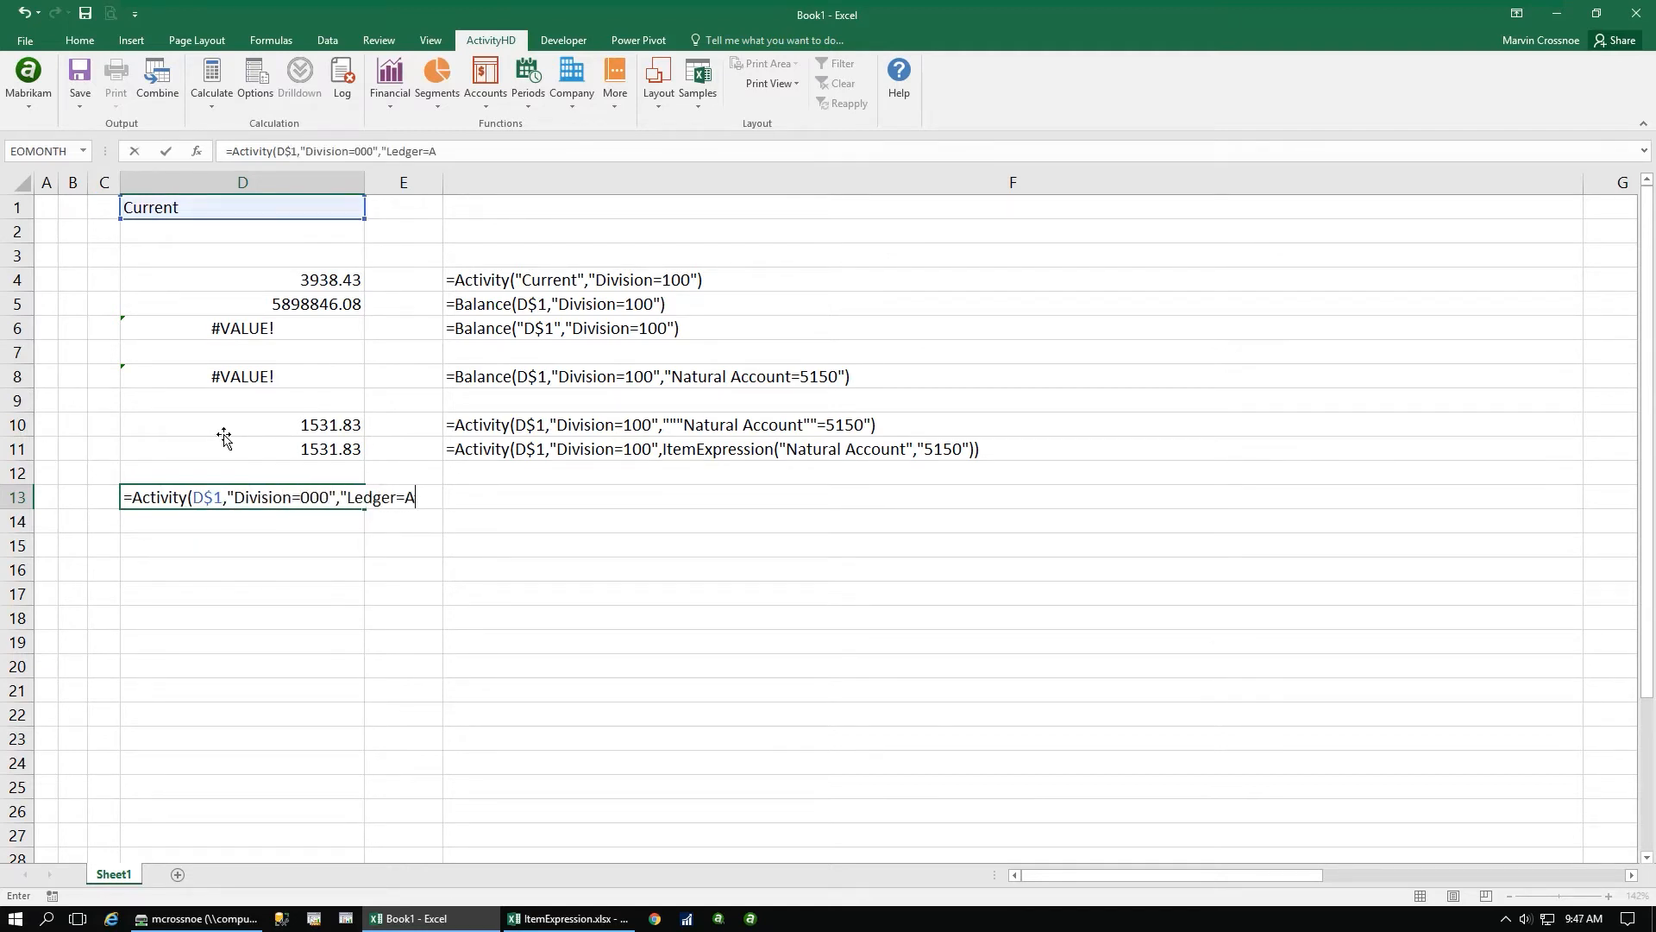
key("Return")
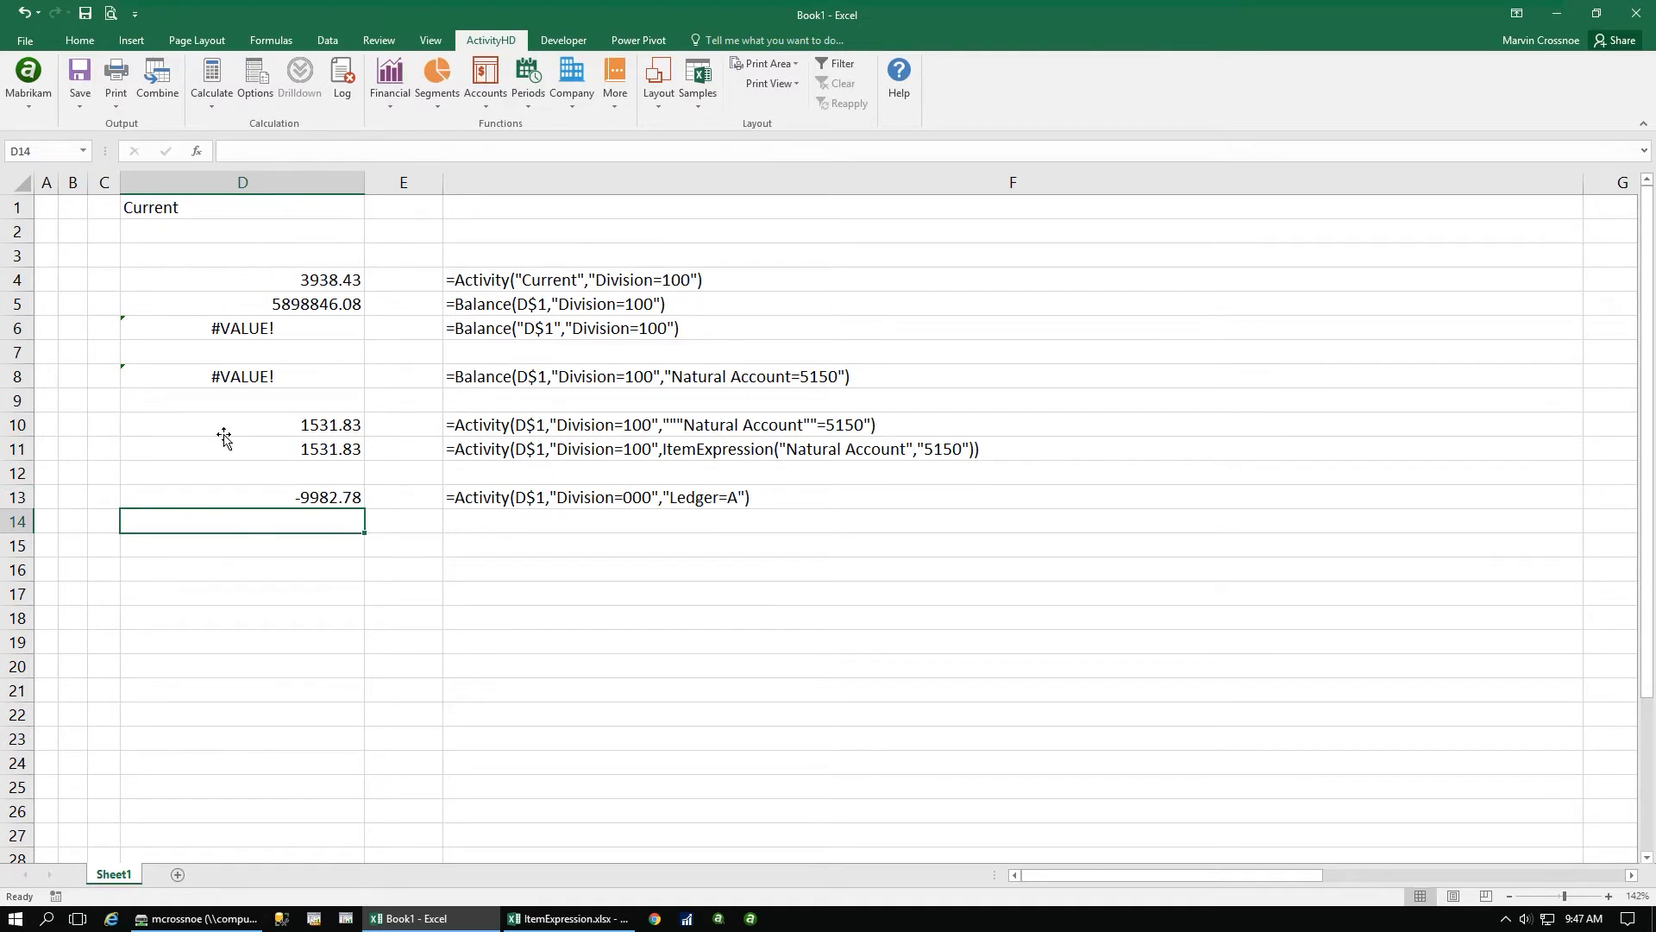
Enter =DebitActivity(D$1,"Division=100" &" and " & """Natural Account"" = 5150" &" and " & "Department=00" & " and "&"Ledger=A") in cell D15
key("Down")
type("=Debi")
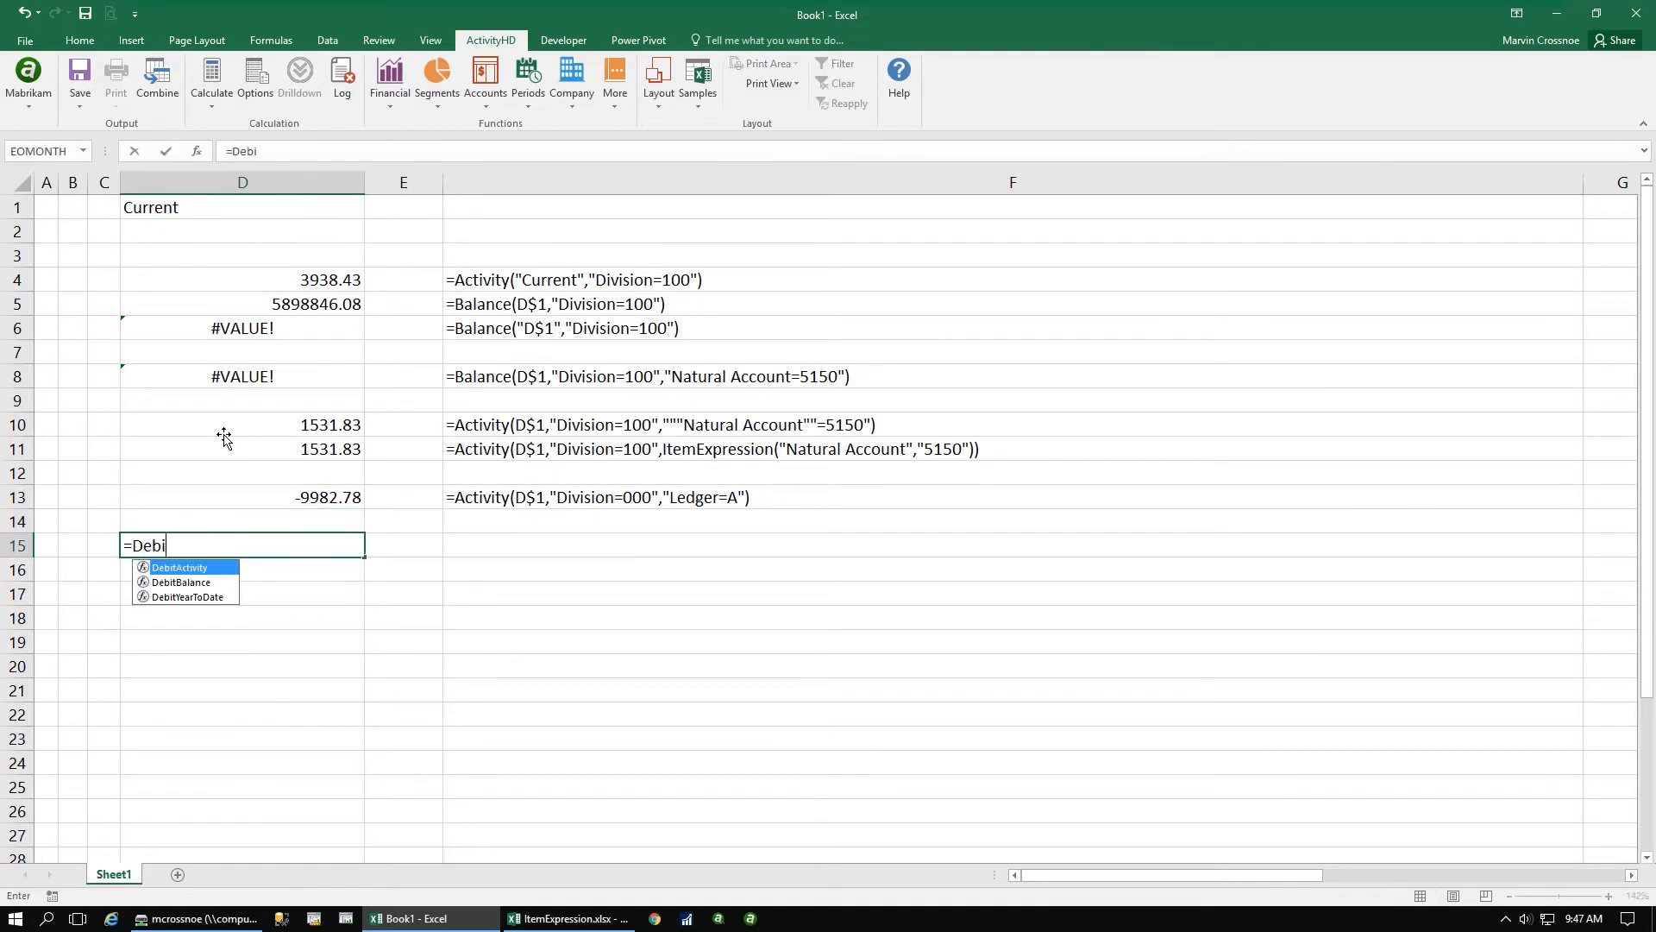
type("tActivity(D$1,\"Division=100\" &\" and \" & \"\"\"N")
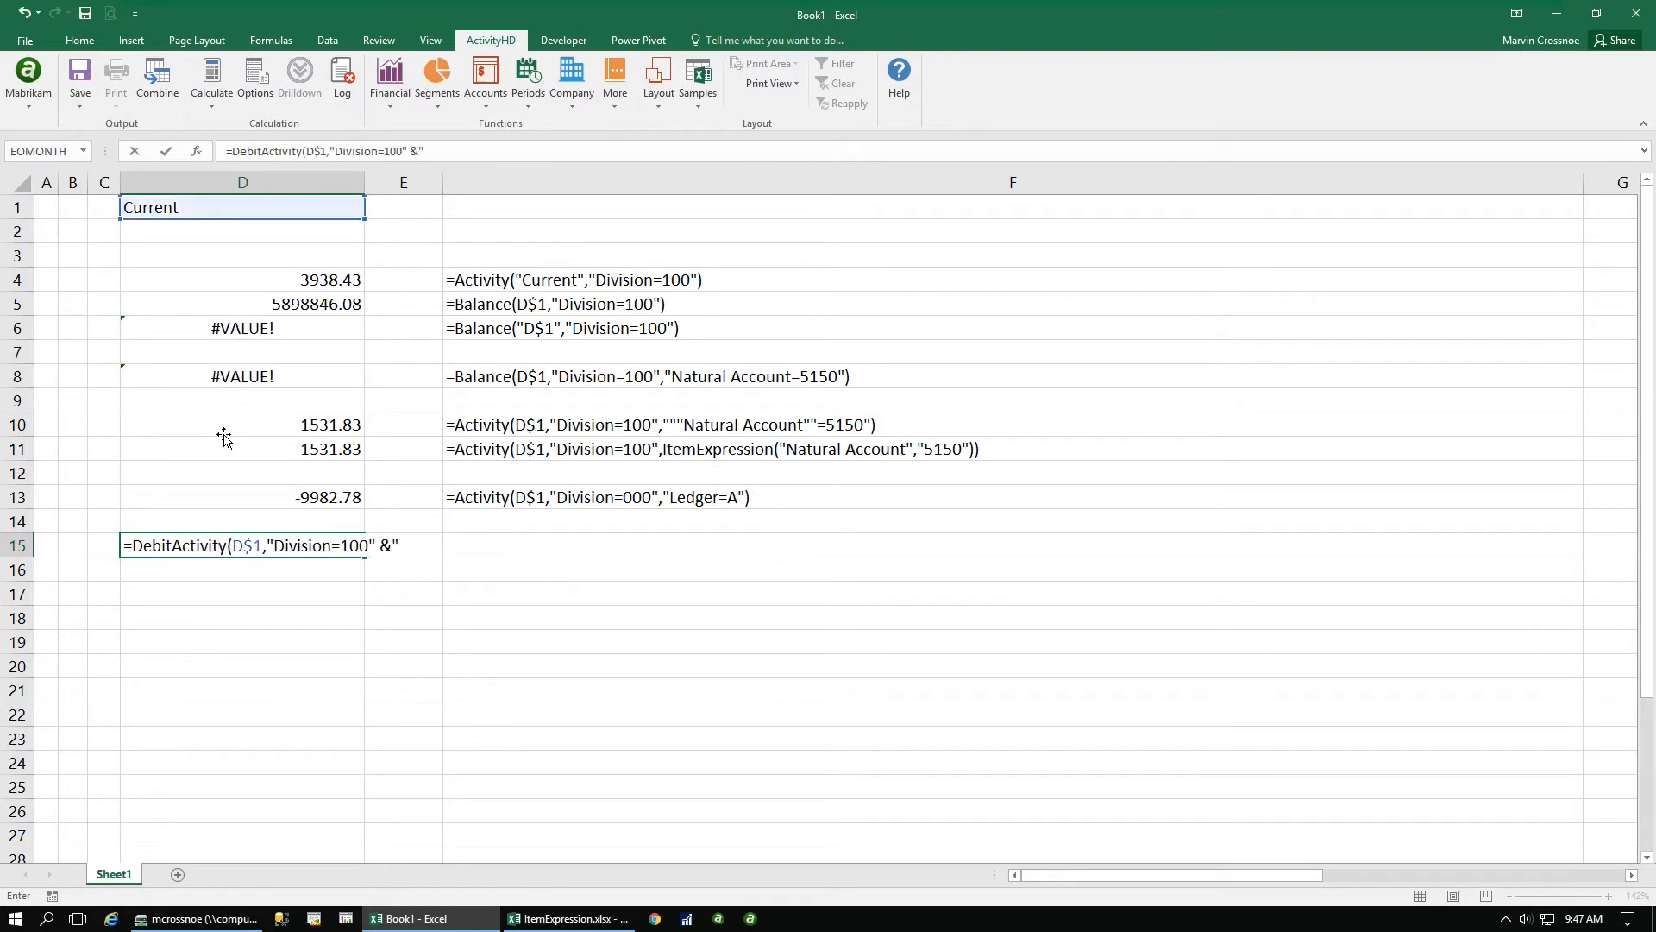
type("atural Accou")
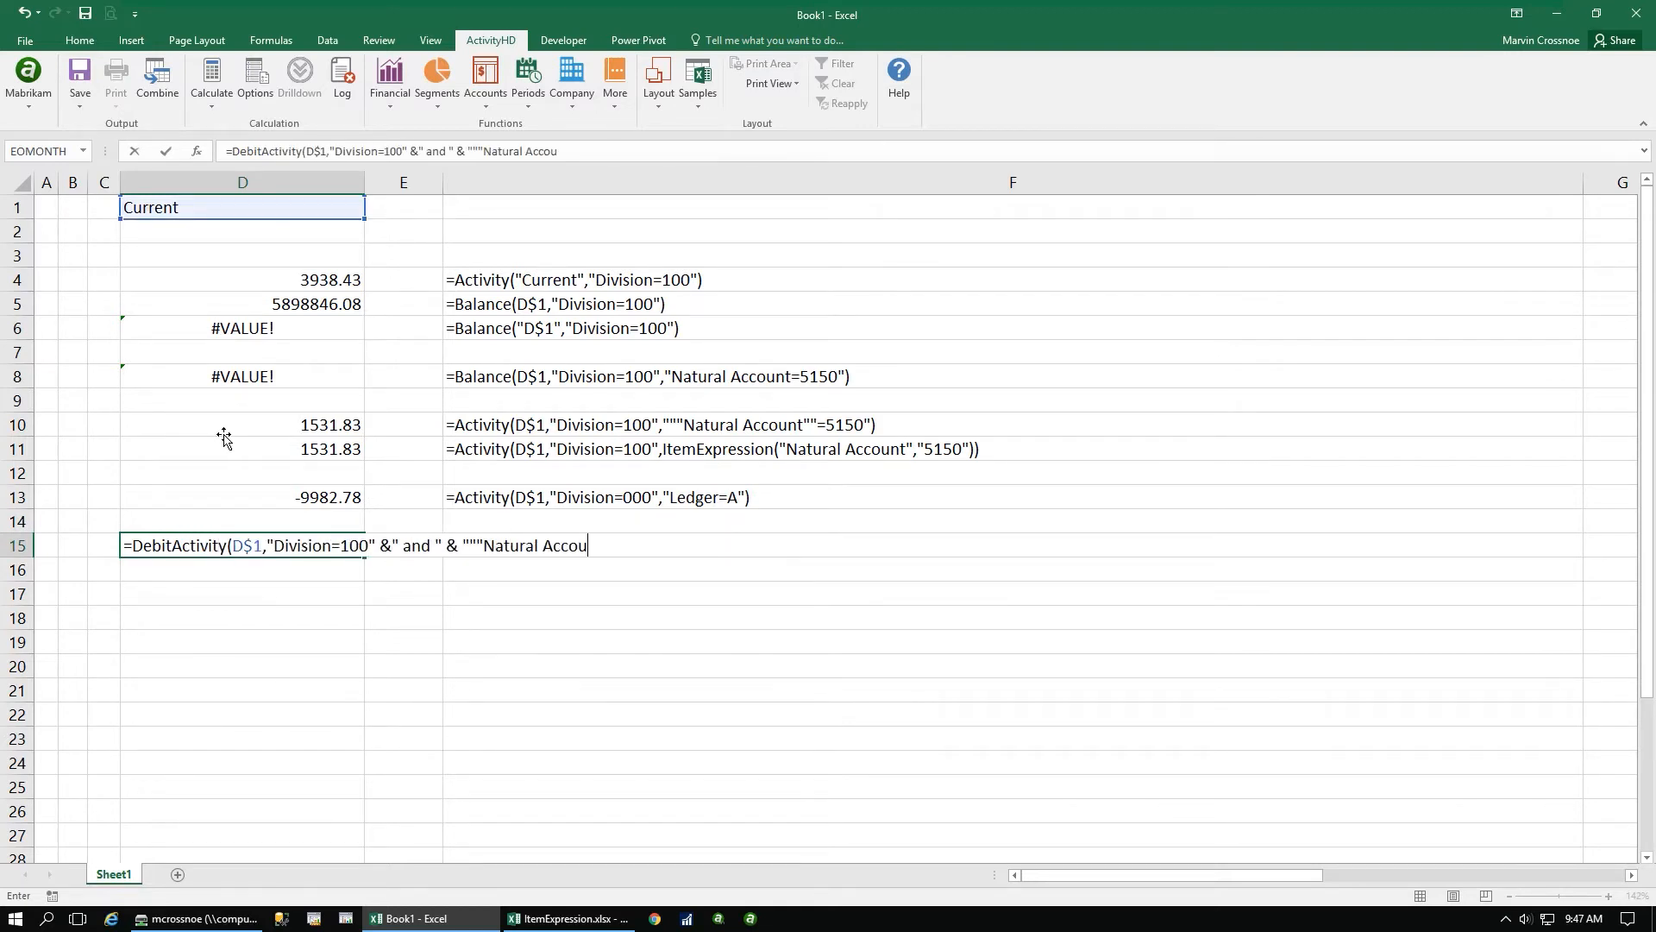
type("nt\"\" = 5150\" &\" and \" & \"D")
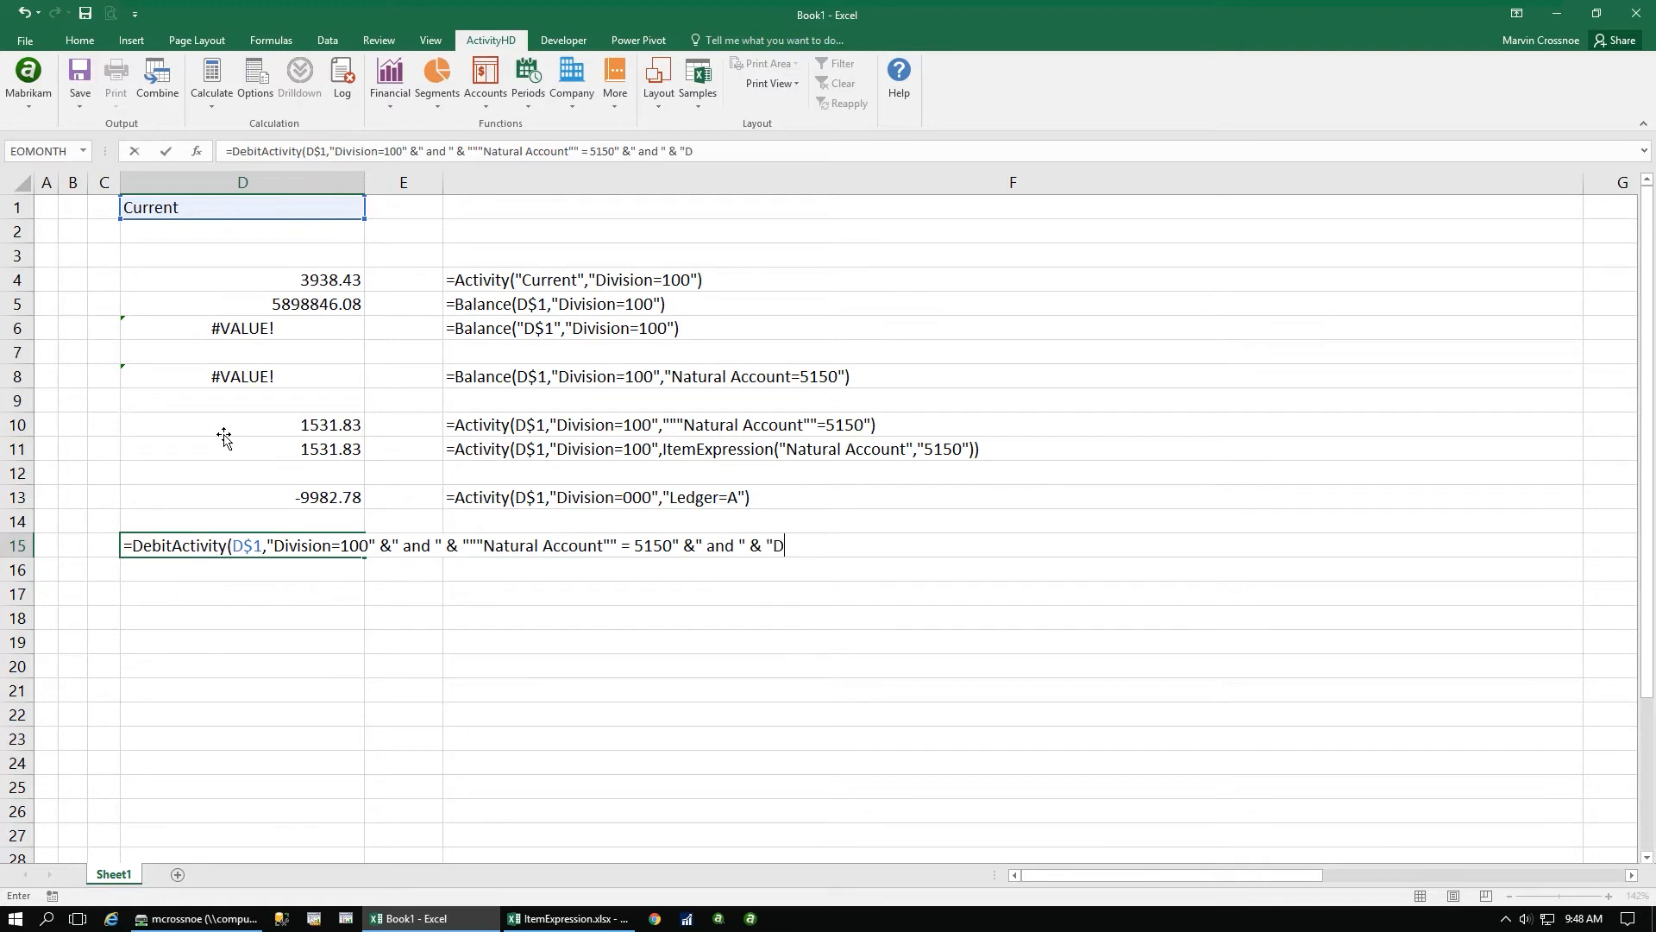
type("epartment=00\" & \" and \"&\"Ledger=A\")")
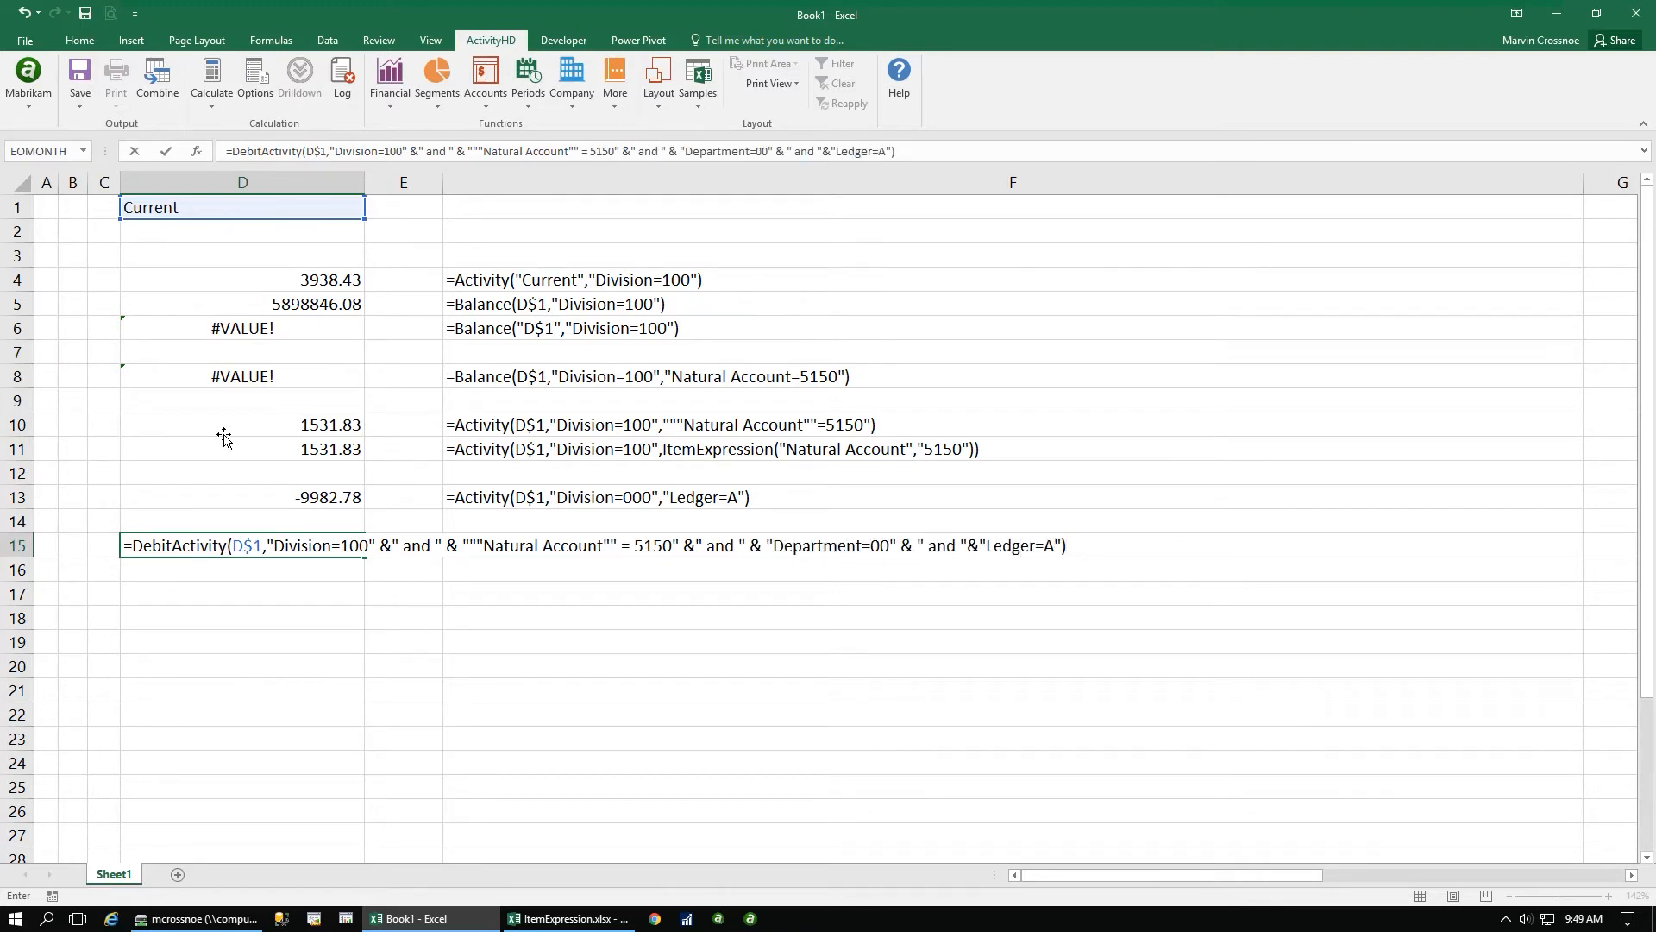
key("Return")
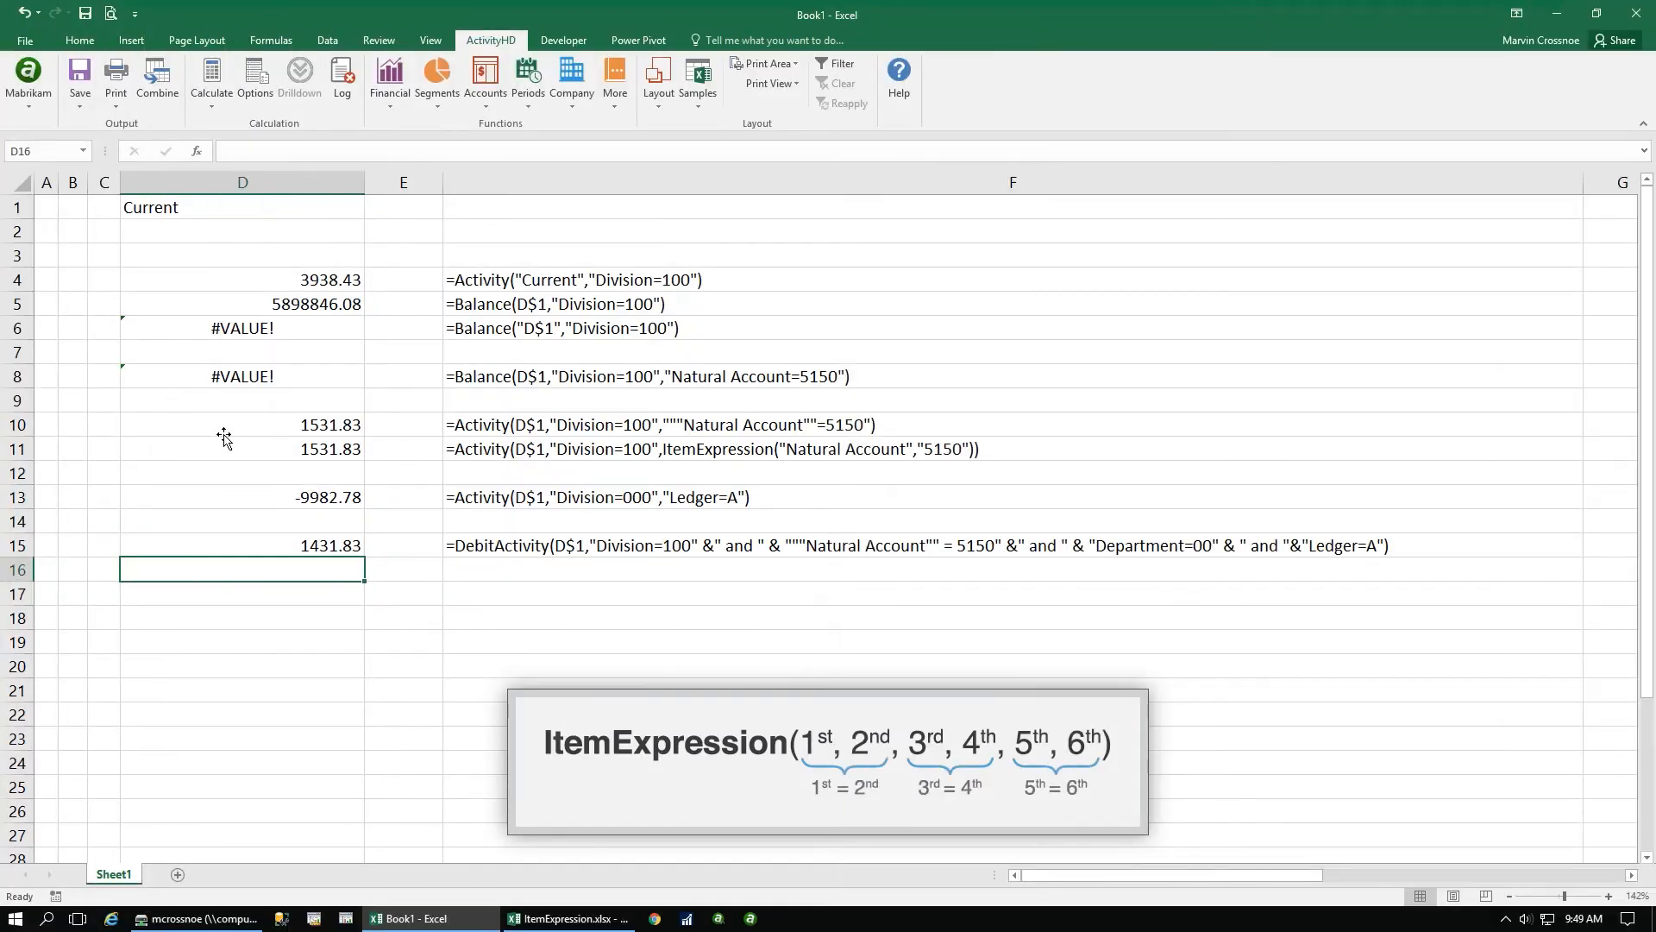
Enter =DebitActivity(D$1,ItemExpression("Division","100","Natural Account","5150","Department","00","Ledger","A")) in cell D17, leaving row 16 blank
key("Down")
type("=DebitActi")
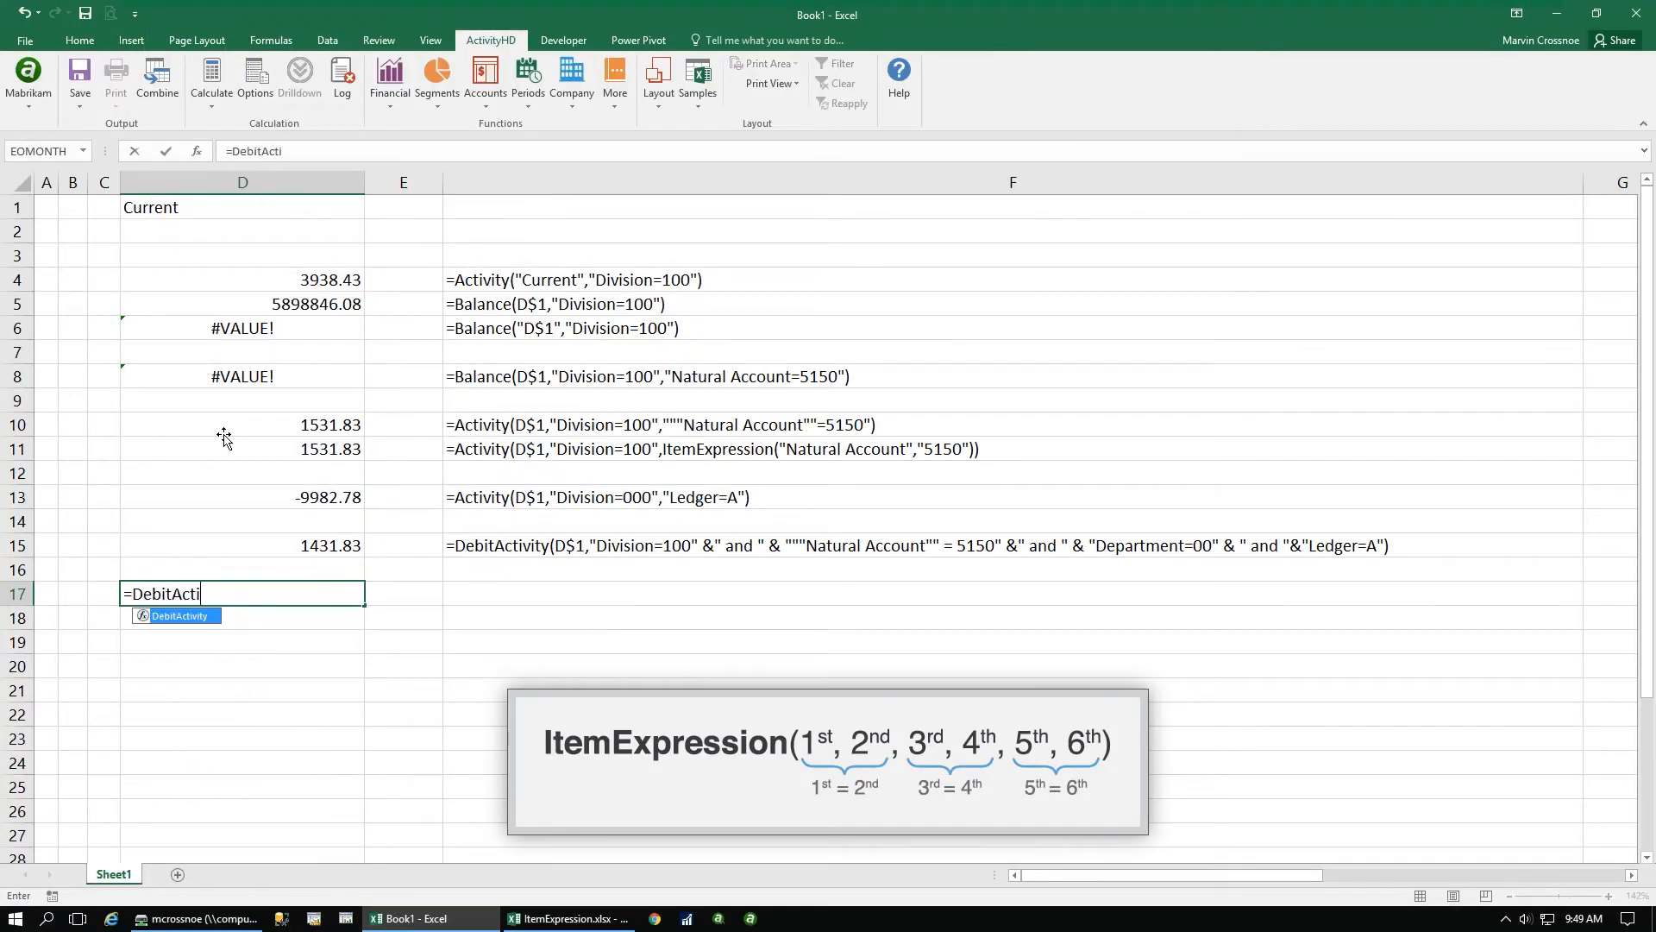
type("vity(D$1,Ite")
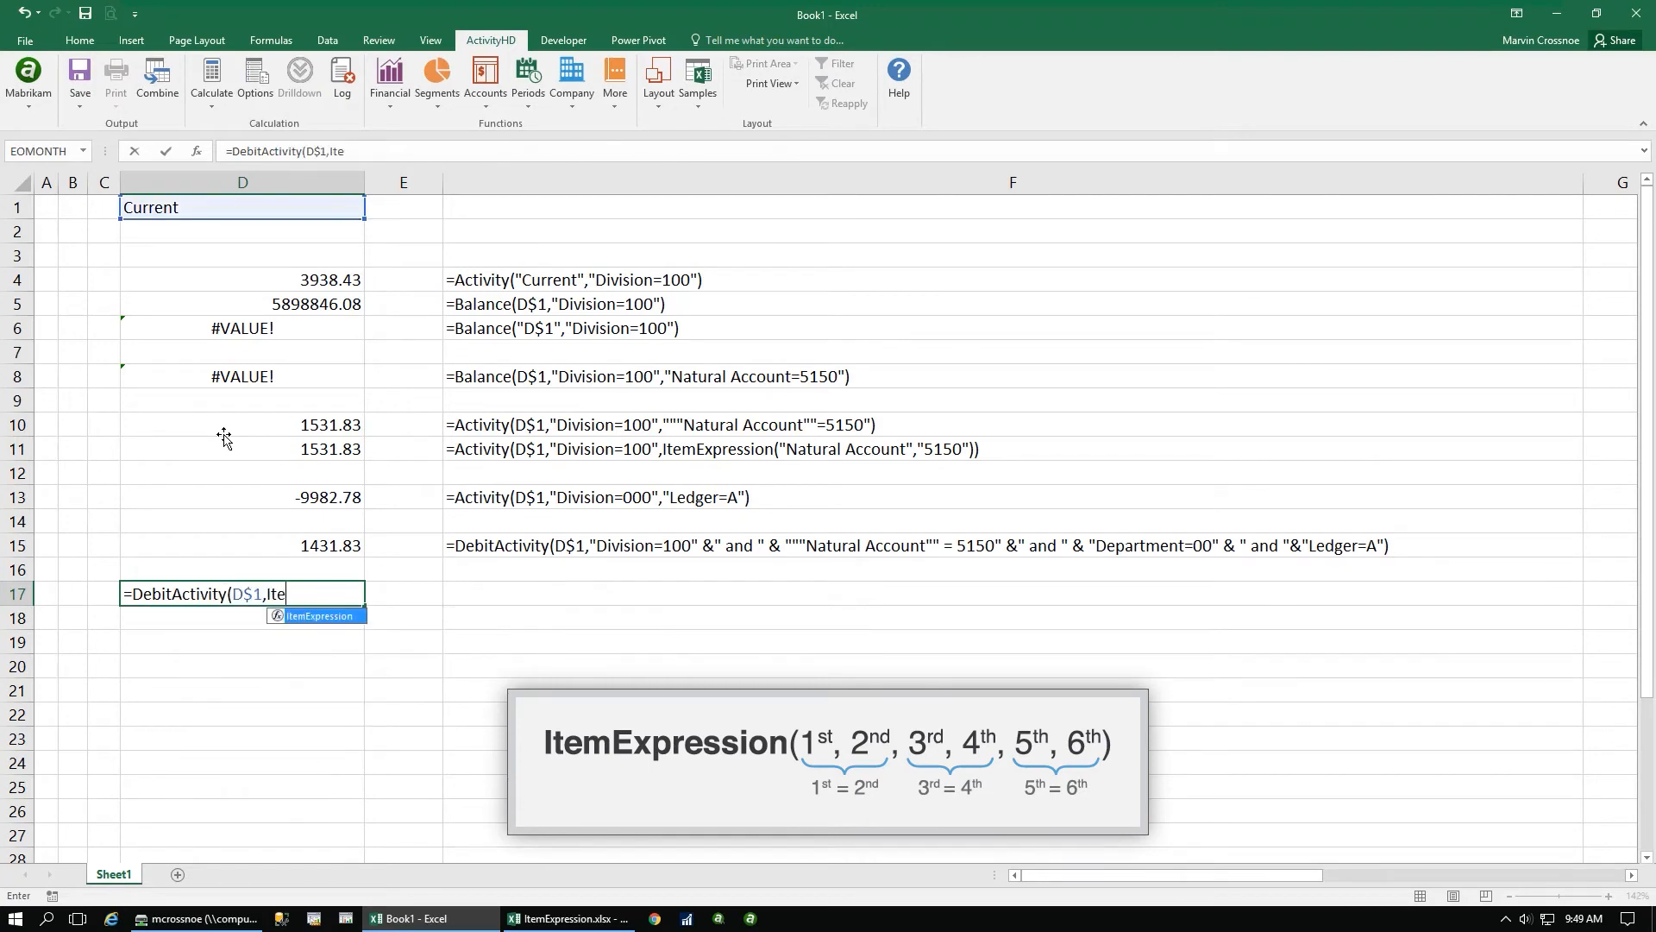
type("mExpression(")
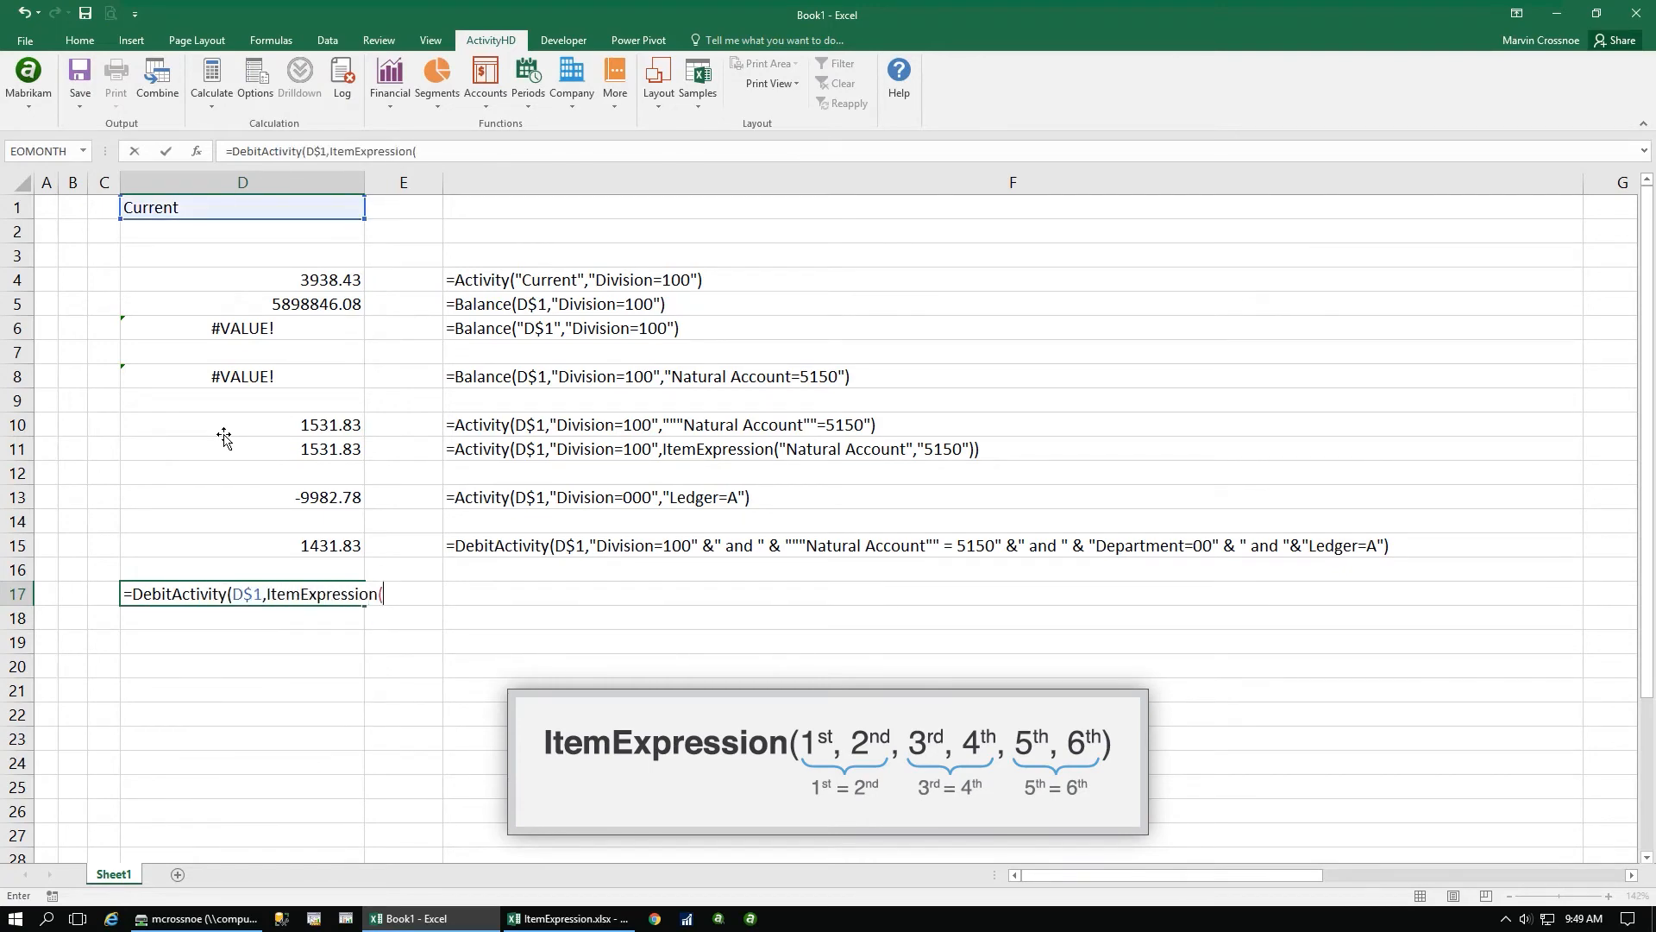
type("\"Division\",\"100\",\"Natural A")
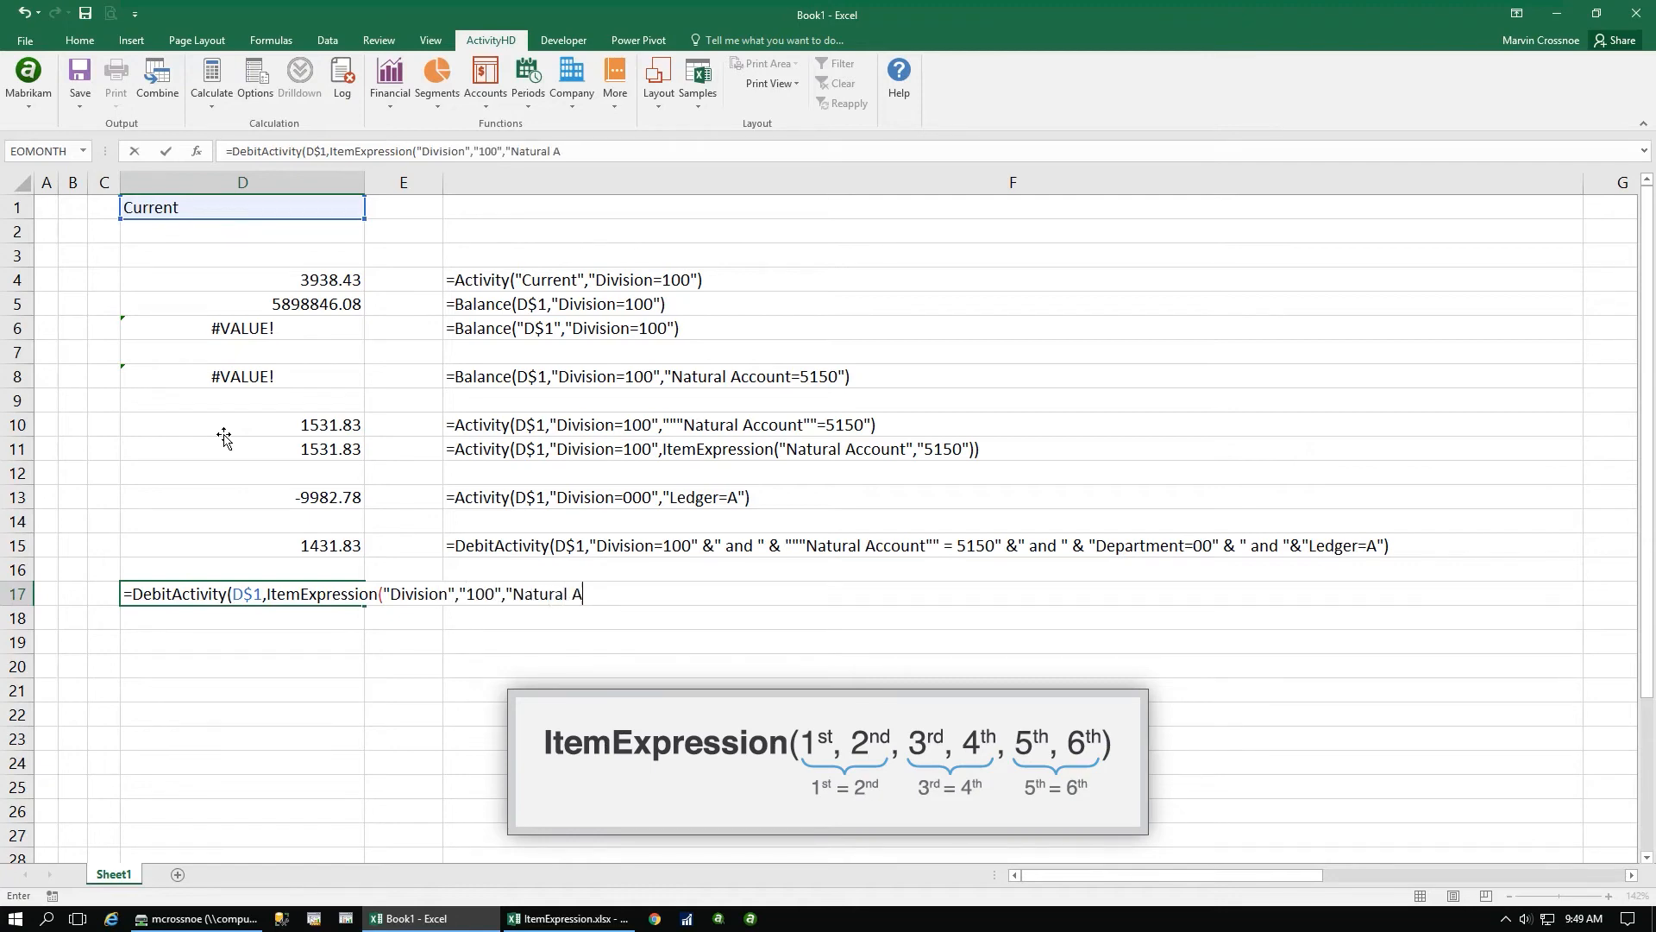
type("ccount\",\"5150\",\"")
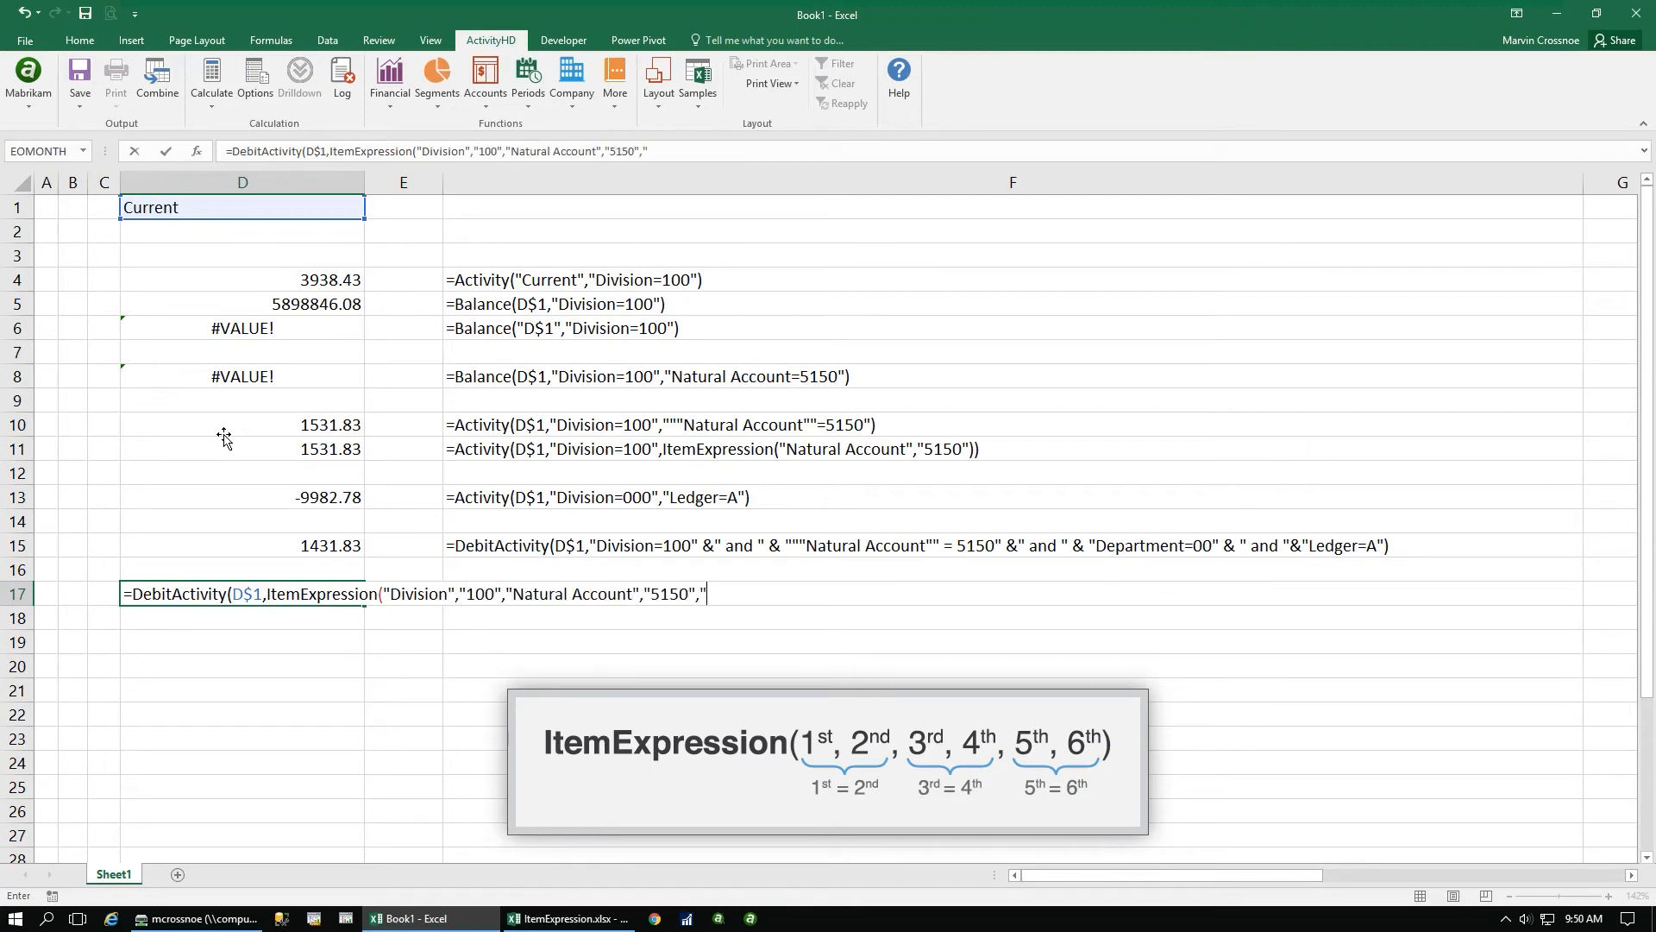
type("Department\",\"")
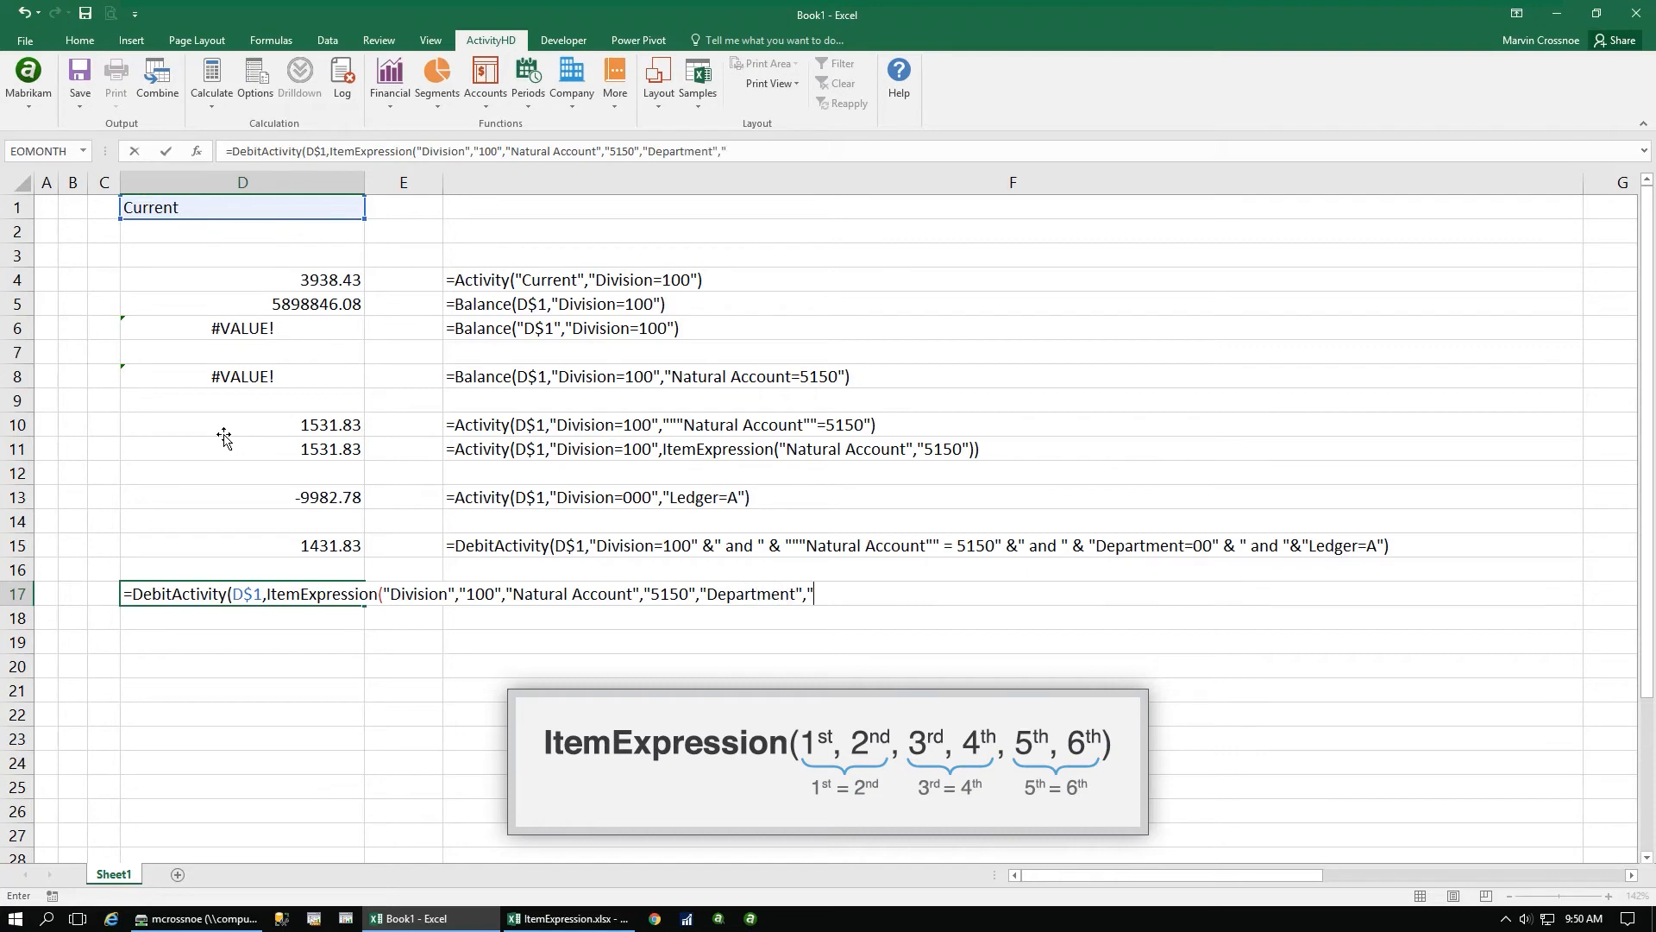
type("00\",\"Ledger\",\"A\"))")
key("Return")
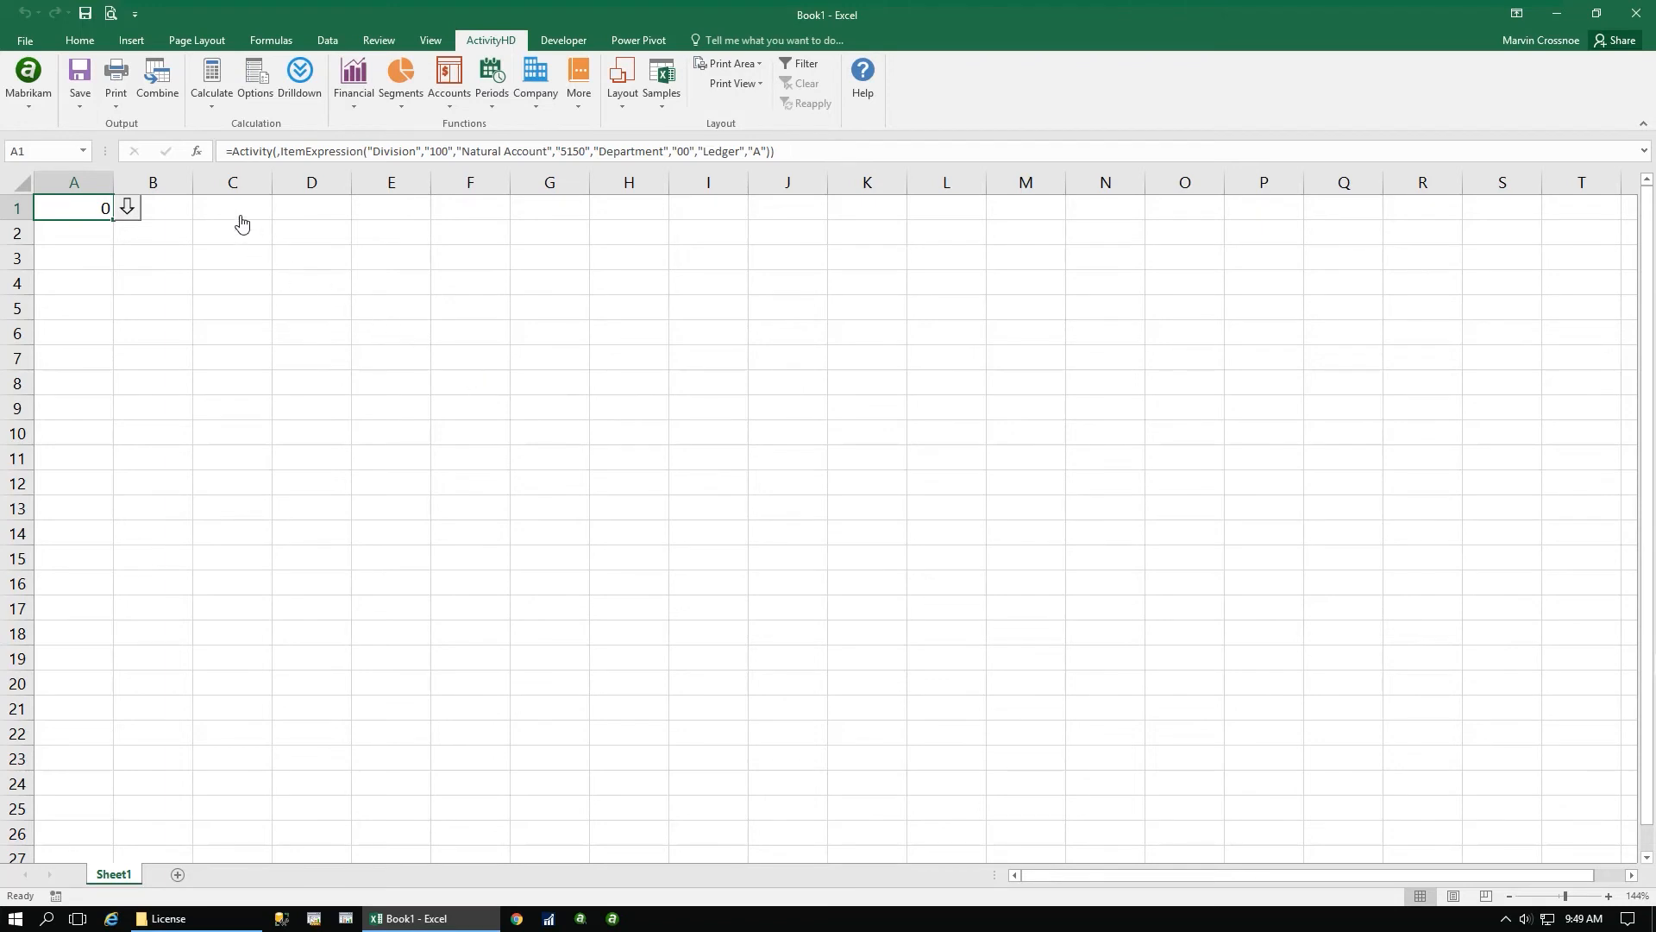
Examine how the ItemExpression in the Items1 argument of cell A1's Activity formula evaluates in the function arguments dialog
left_click(198, 153)
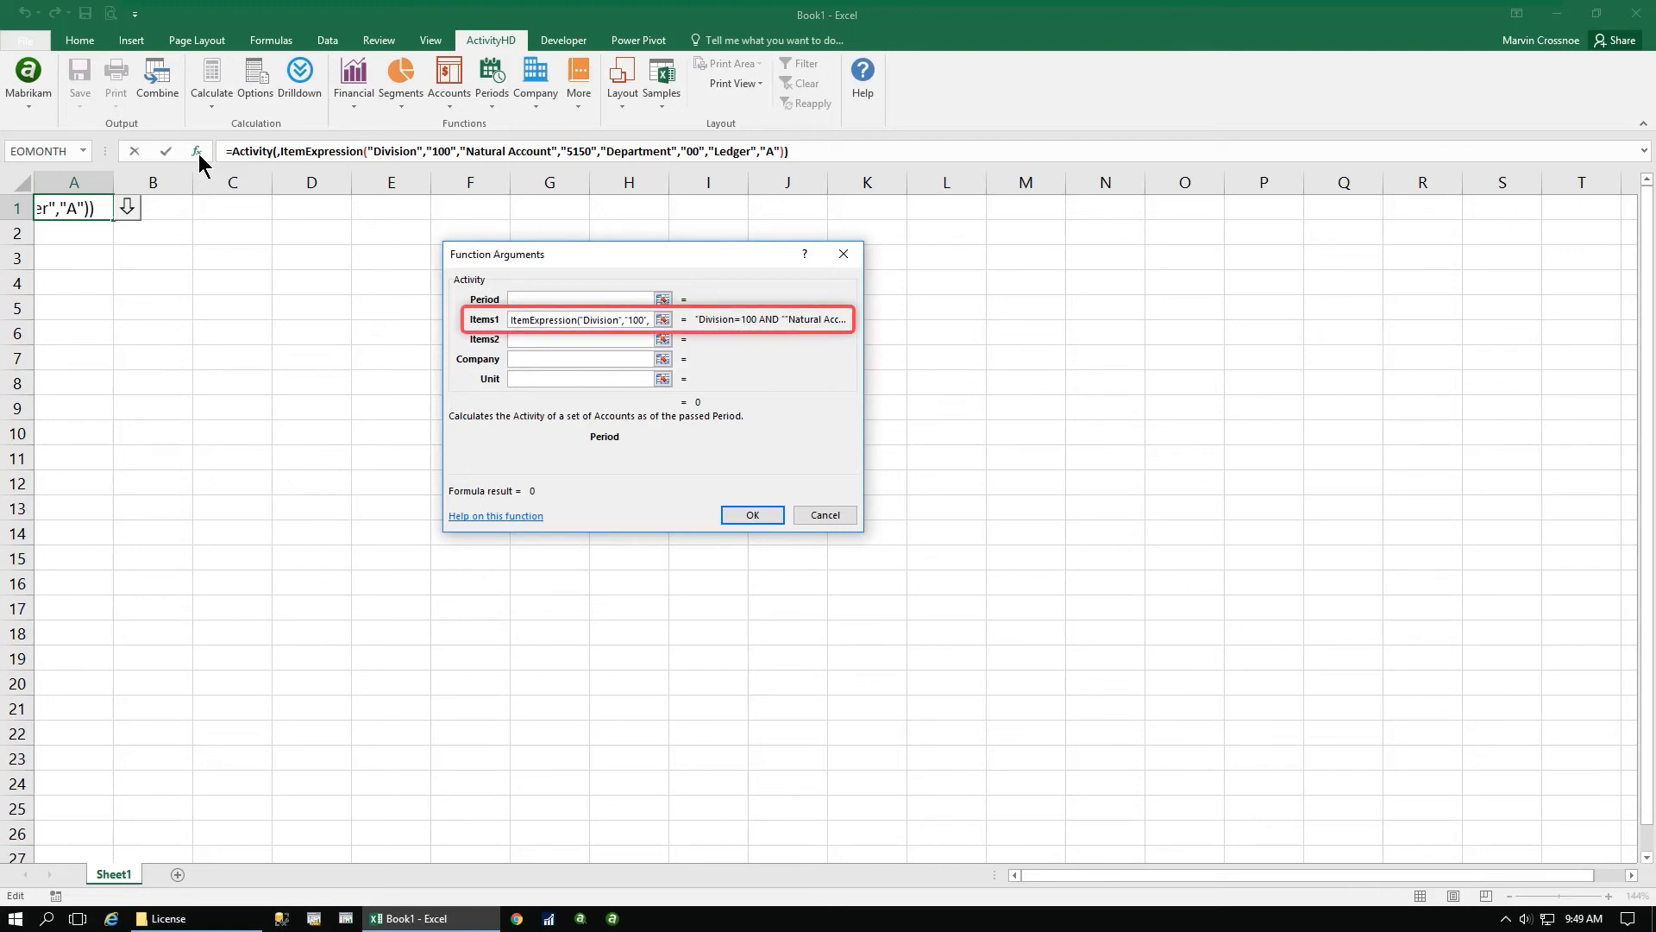
left_click(662, 318)
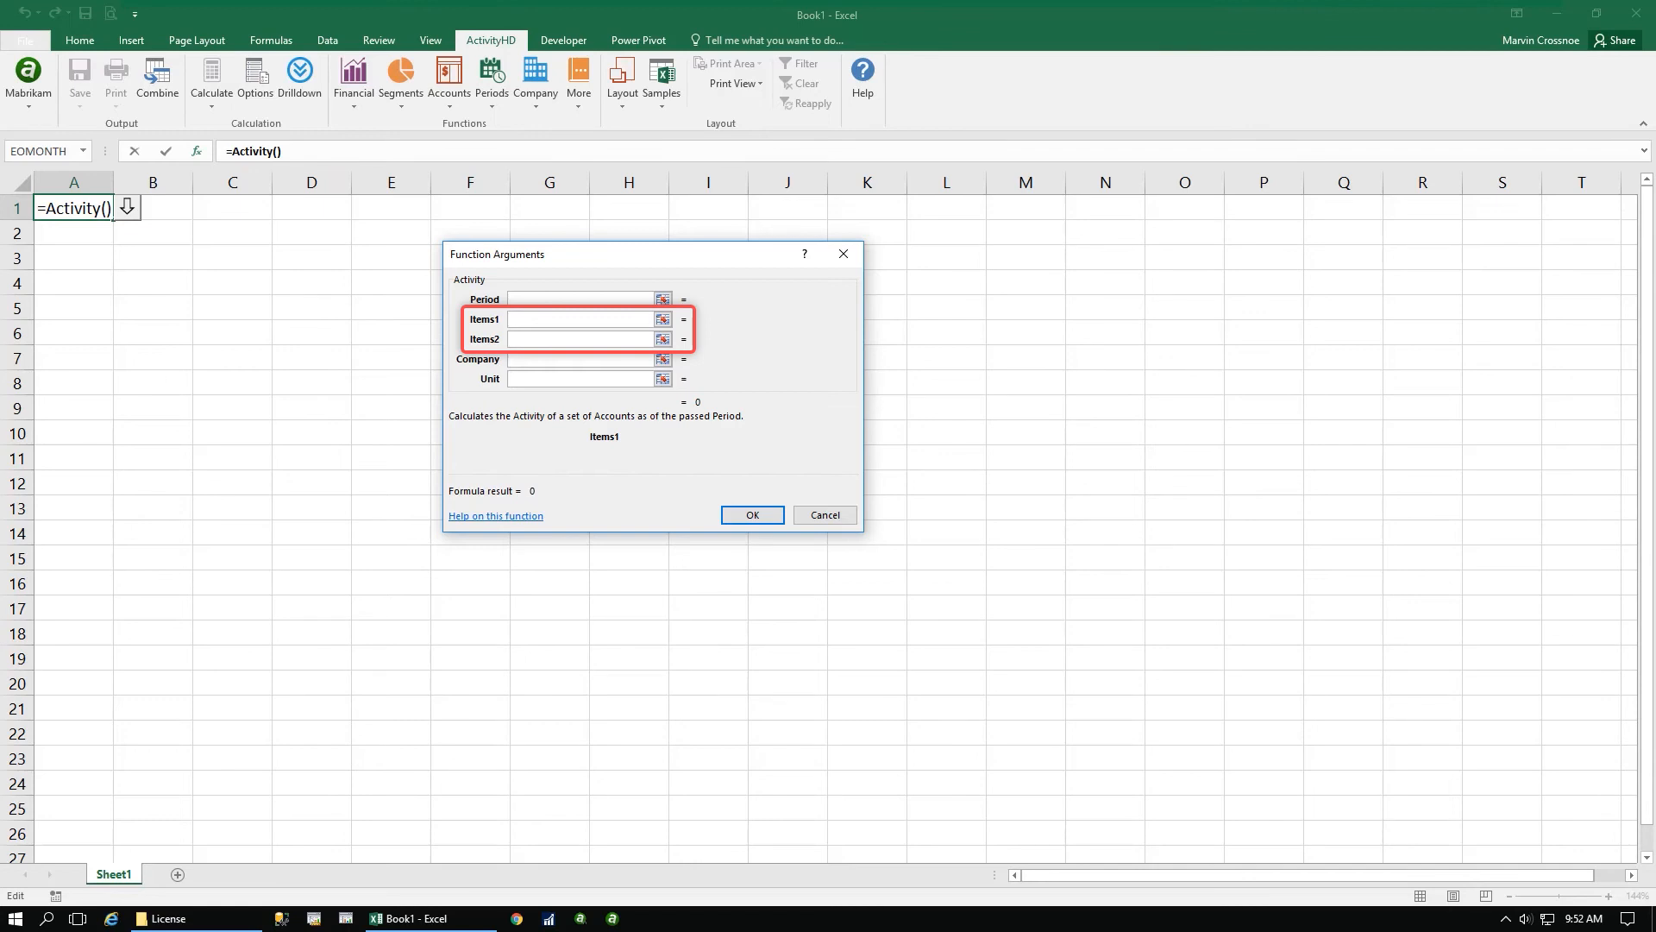
Enter Ledger=A as the Items2 argument of the empty Activity function in cell A1
left_click(521, 340)
type("Ledger=A")
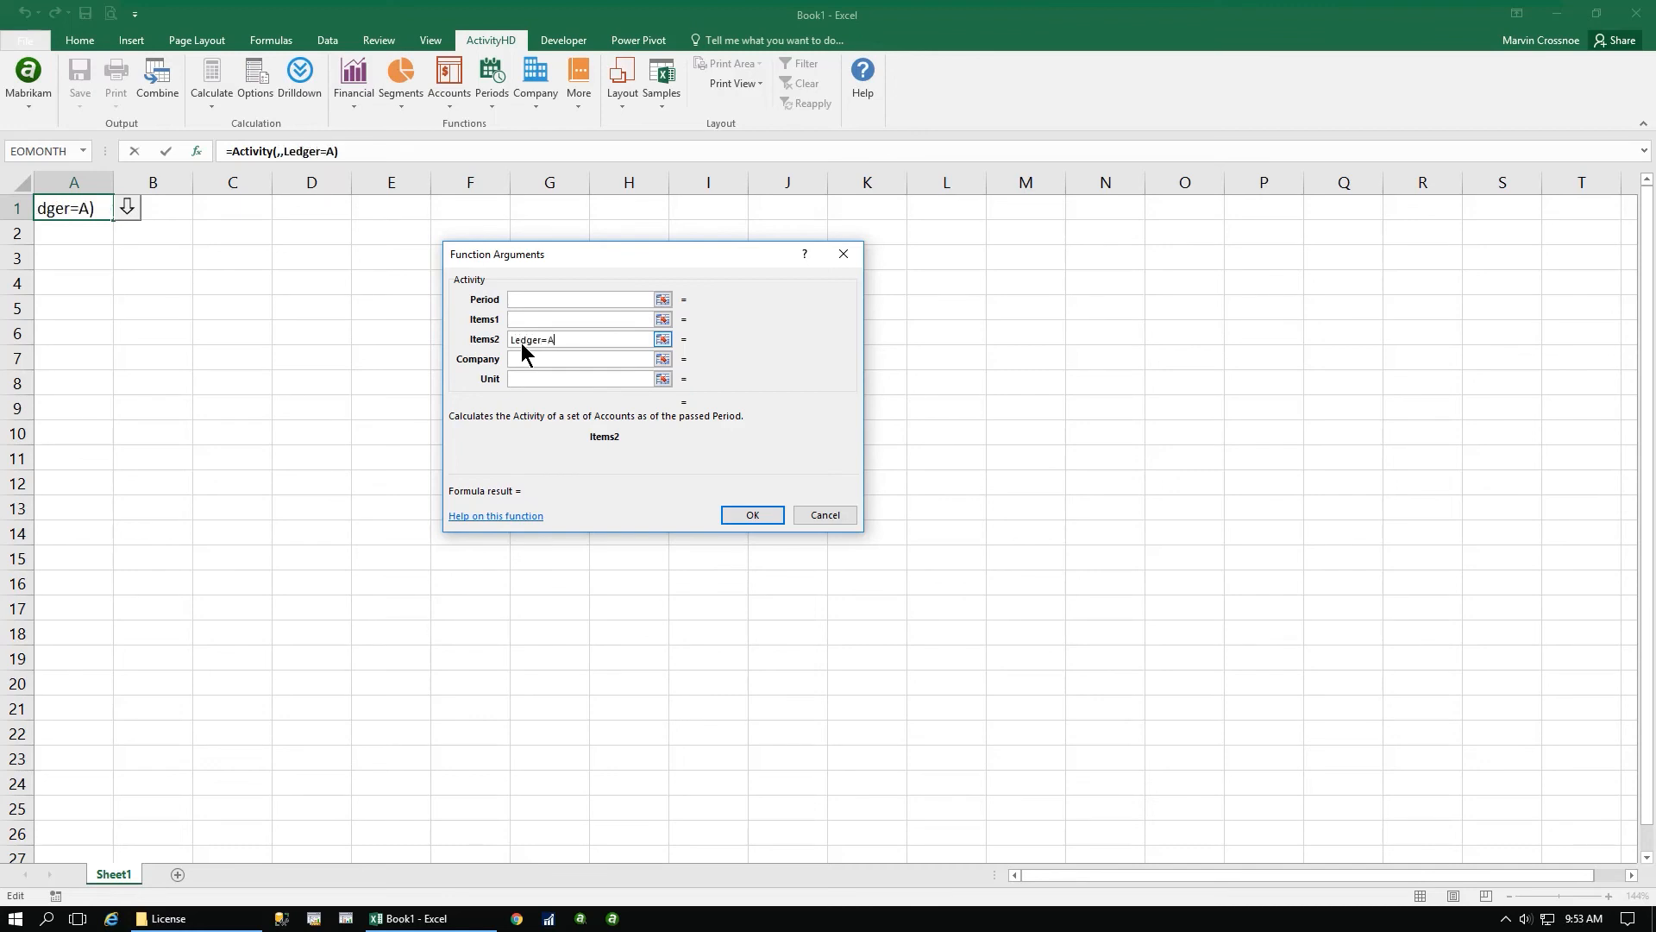
key("Tab")
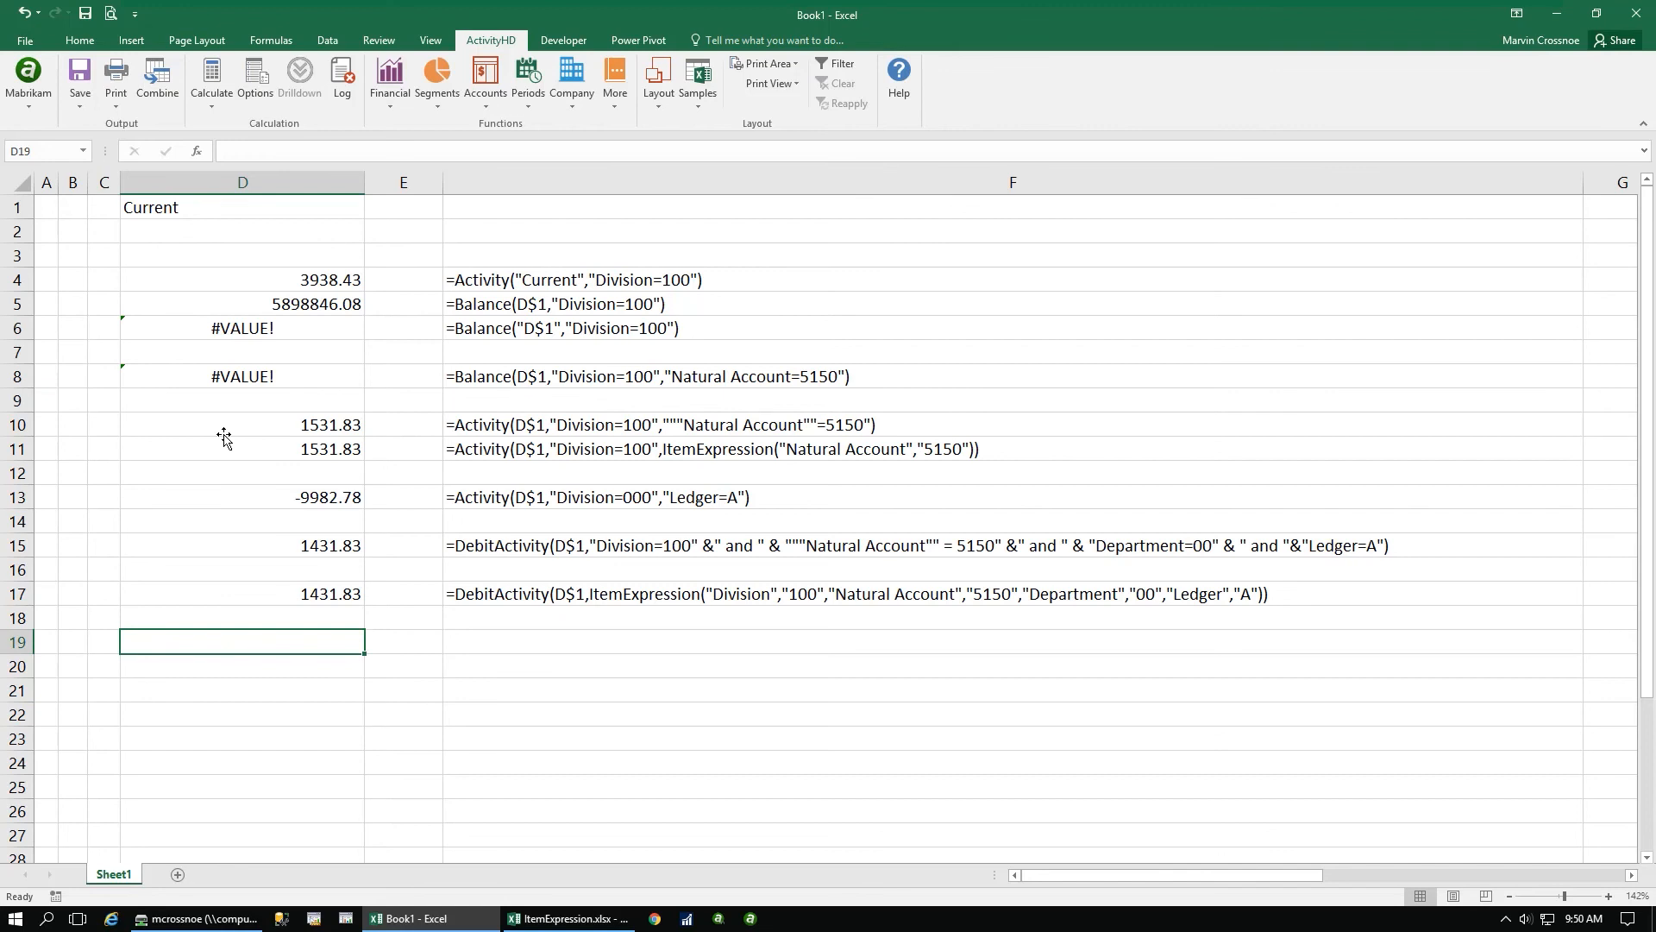
Enter =YearToDate(D$1,ItemExpression("Division","100","Department","00","Ledger","A"),"""Natural Account""<> 5150") in cell D19
type("=YearToDate(D$1,ItemExpress")
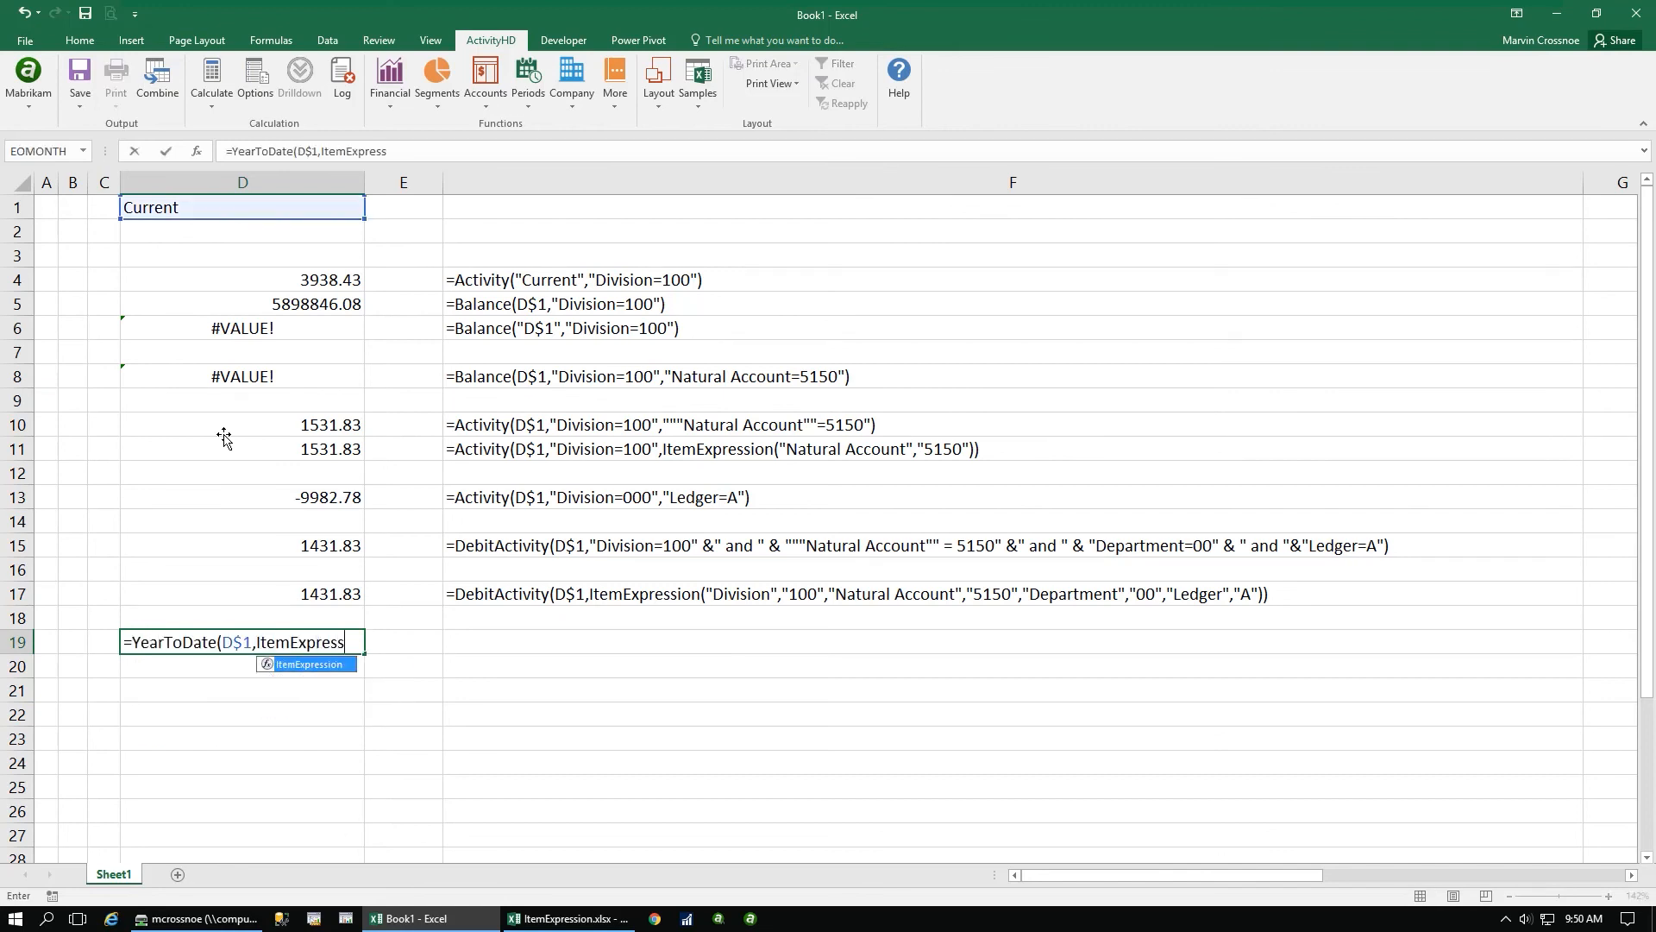
type("ion(\"Division\",\"100\",\"Department\",\"00\",\"L")
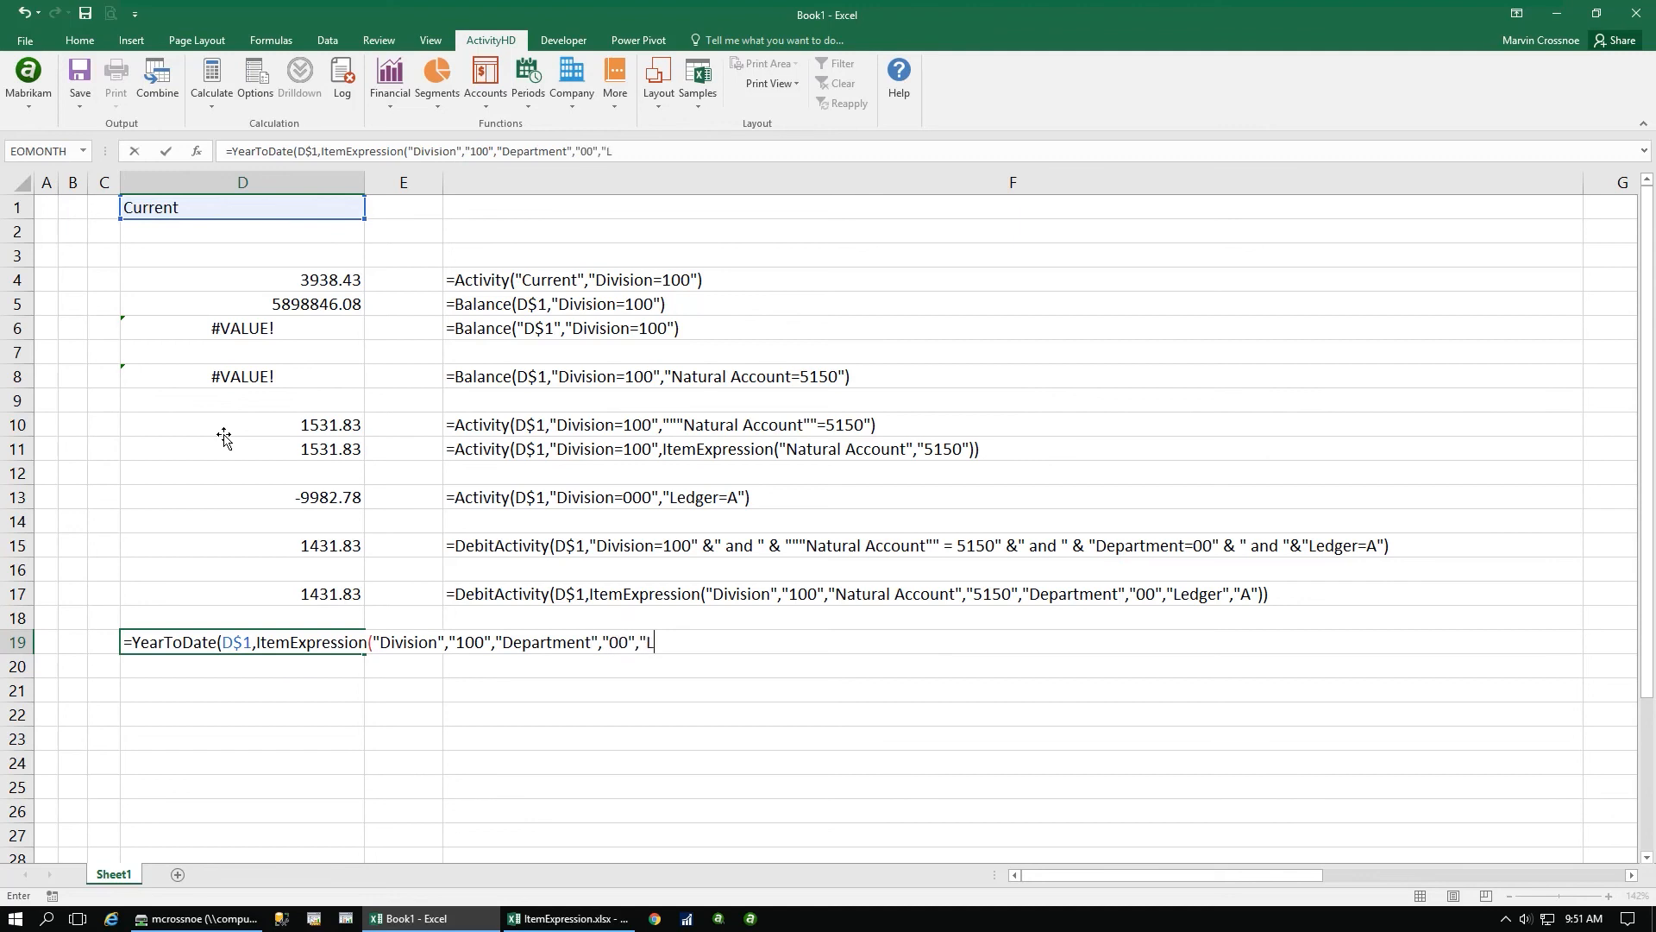
type("edger\",\"A\"),\"\"\"Natural Account\"\"<> 5150\")")
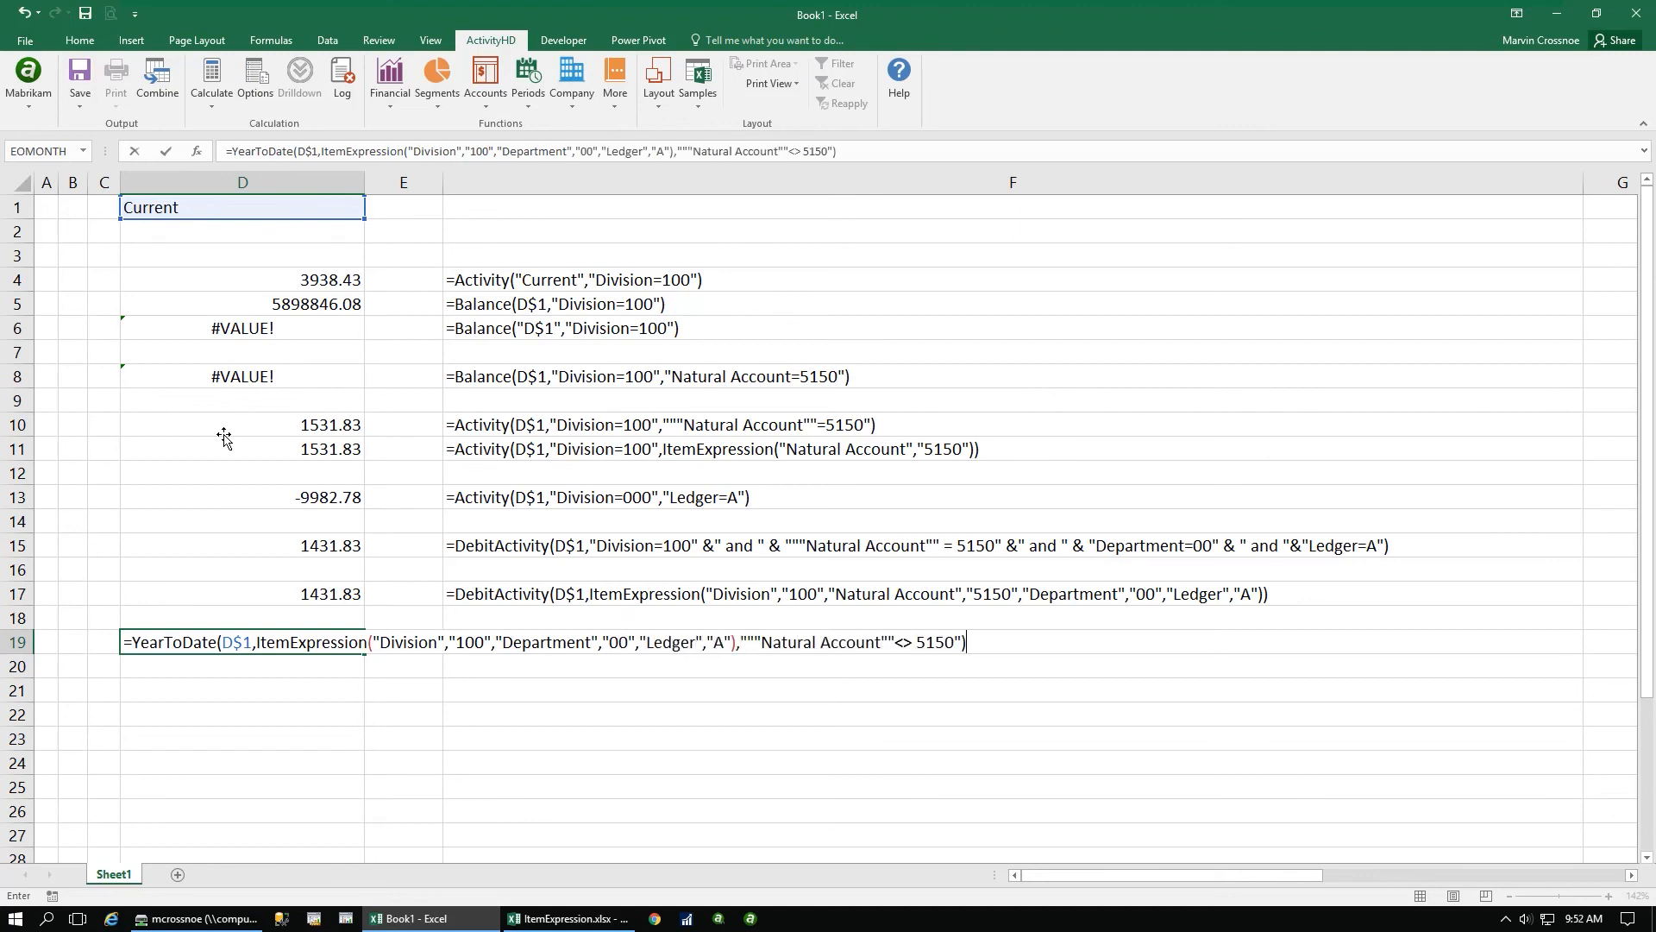
key("Return")
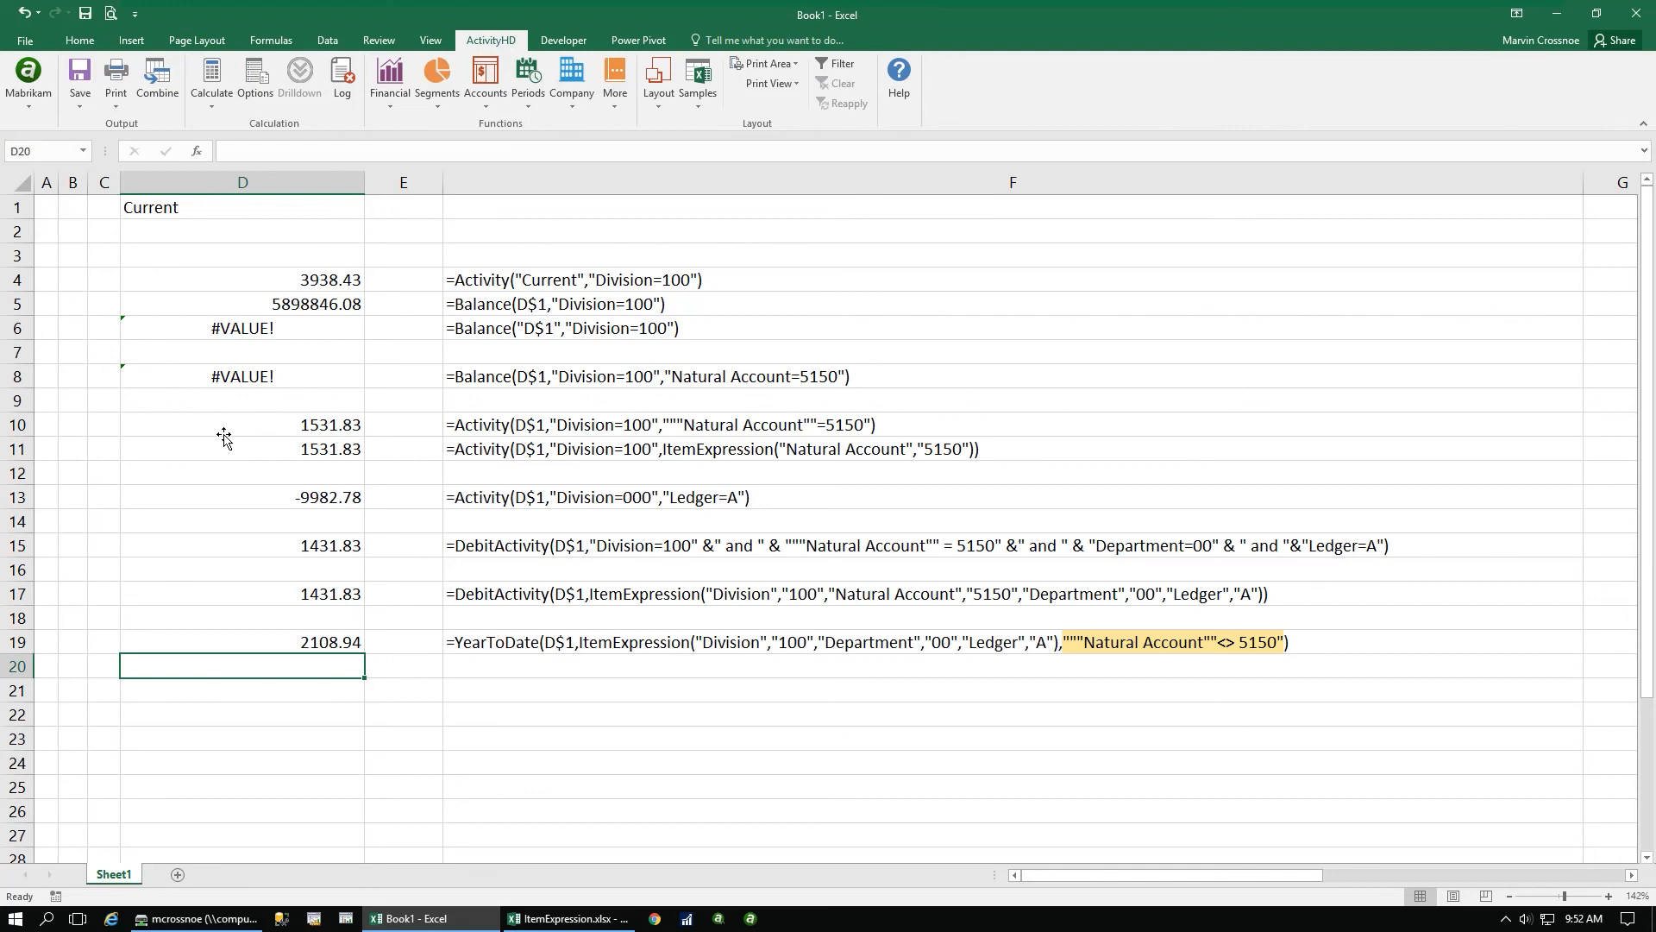
Enter =CreditYearToDate(D$1,ItemExpression("Division","000","Department","00","Ledger","A"),"""Natural Account"" LIKE 1???") in cell D20
type("=Credit")
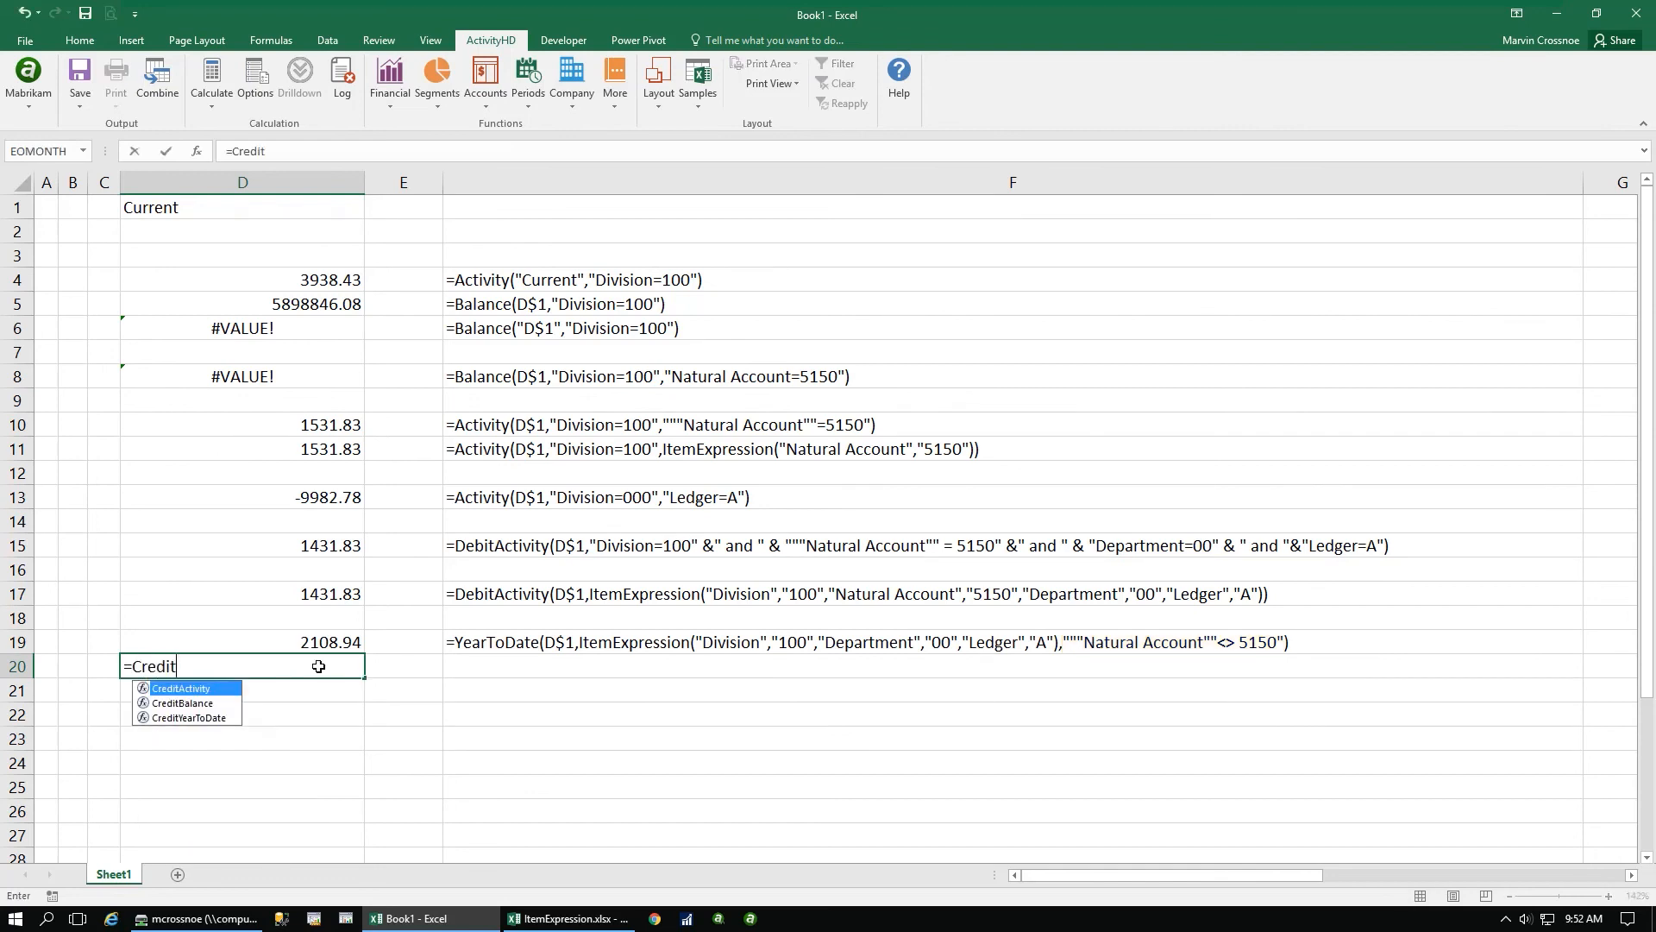
type("YearToDate(D$1,ItemExpression(\"Division\",\"00")
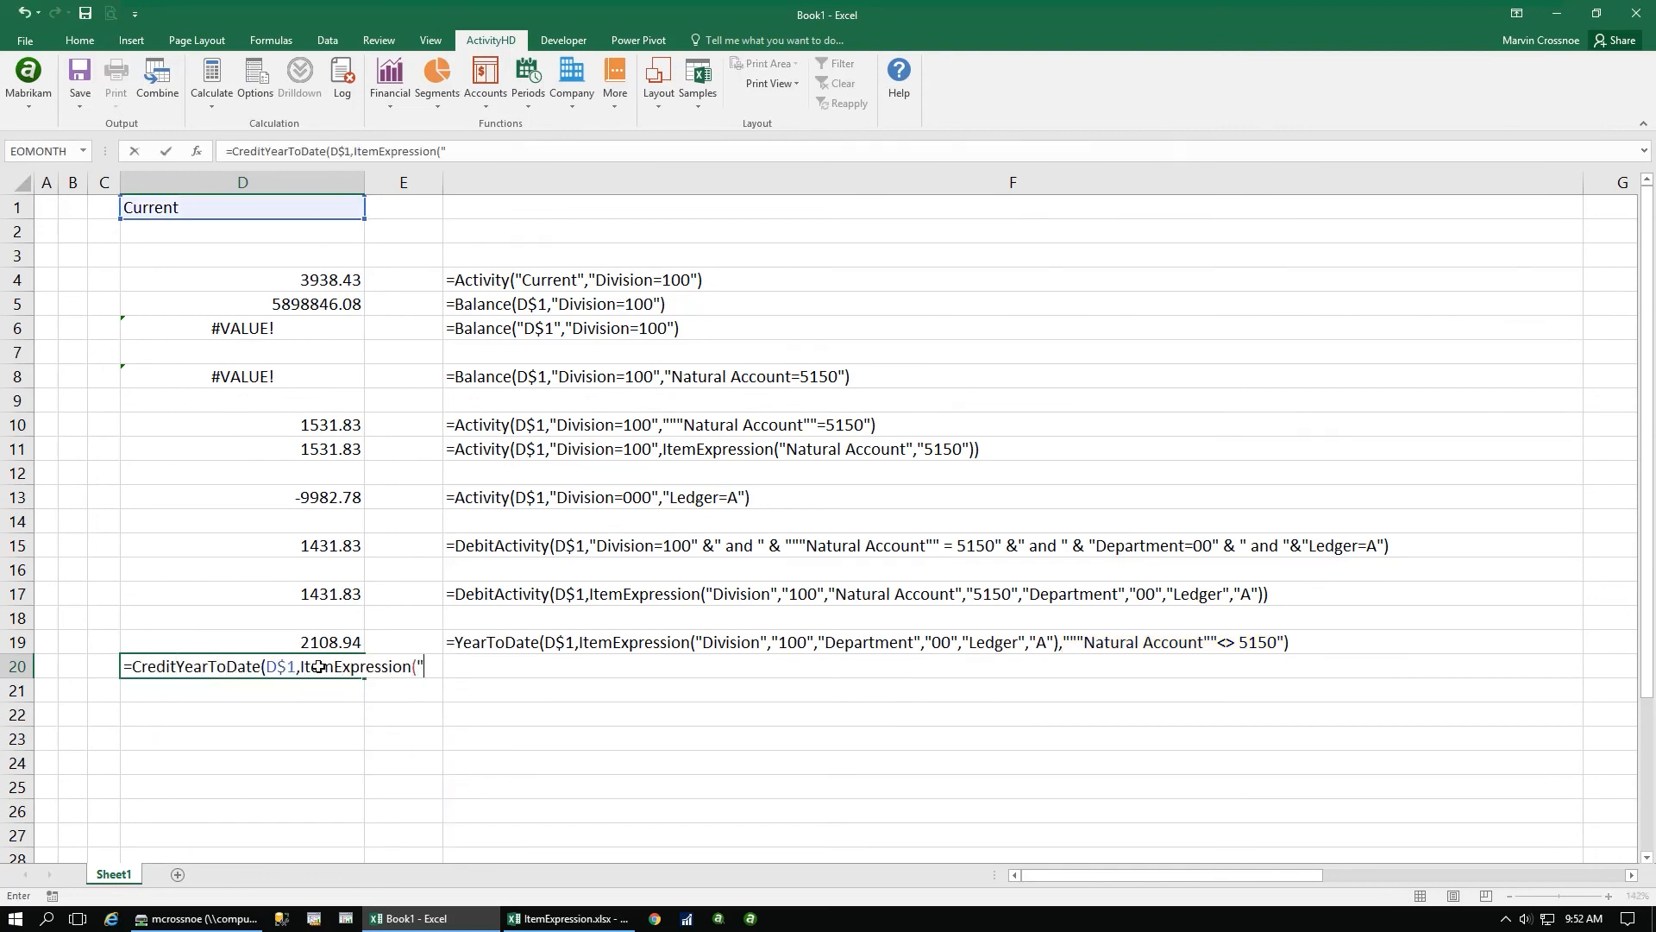
type("0\",\"Departmen")
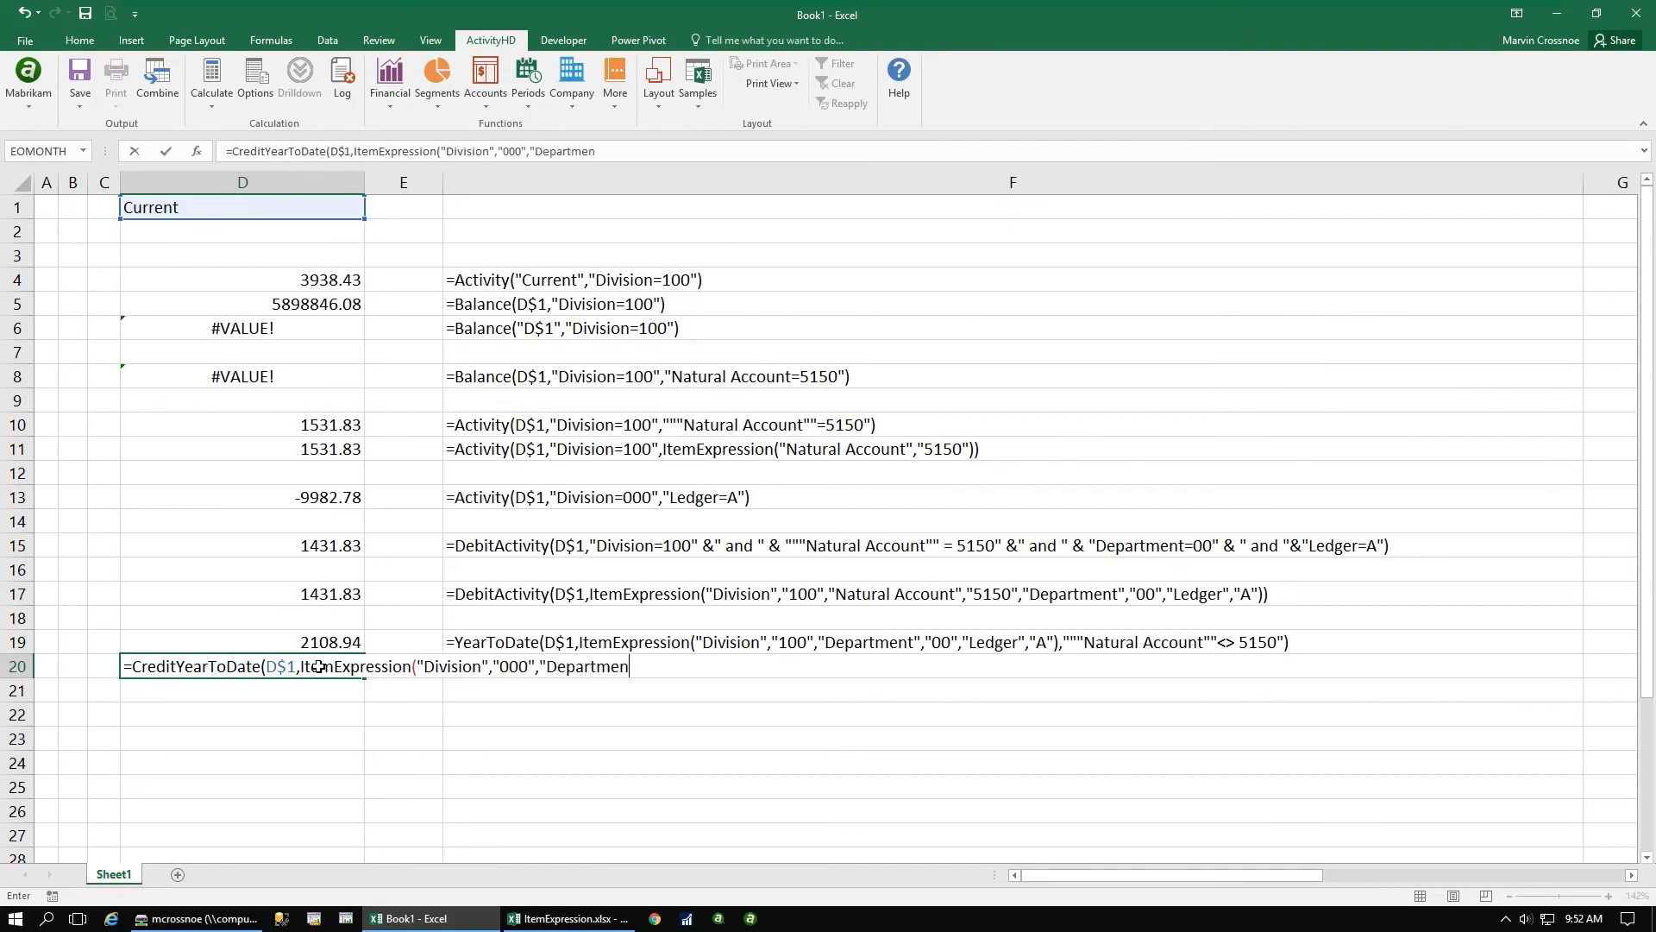
type("t\",\"00\",\"Ledger\",\"A\"),\"\"\"Na")
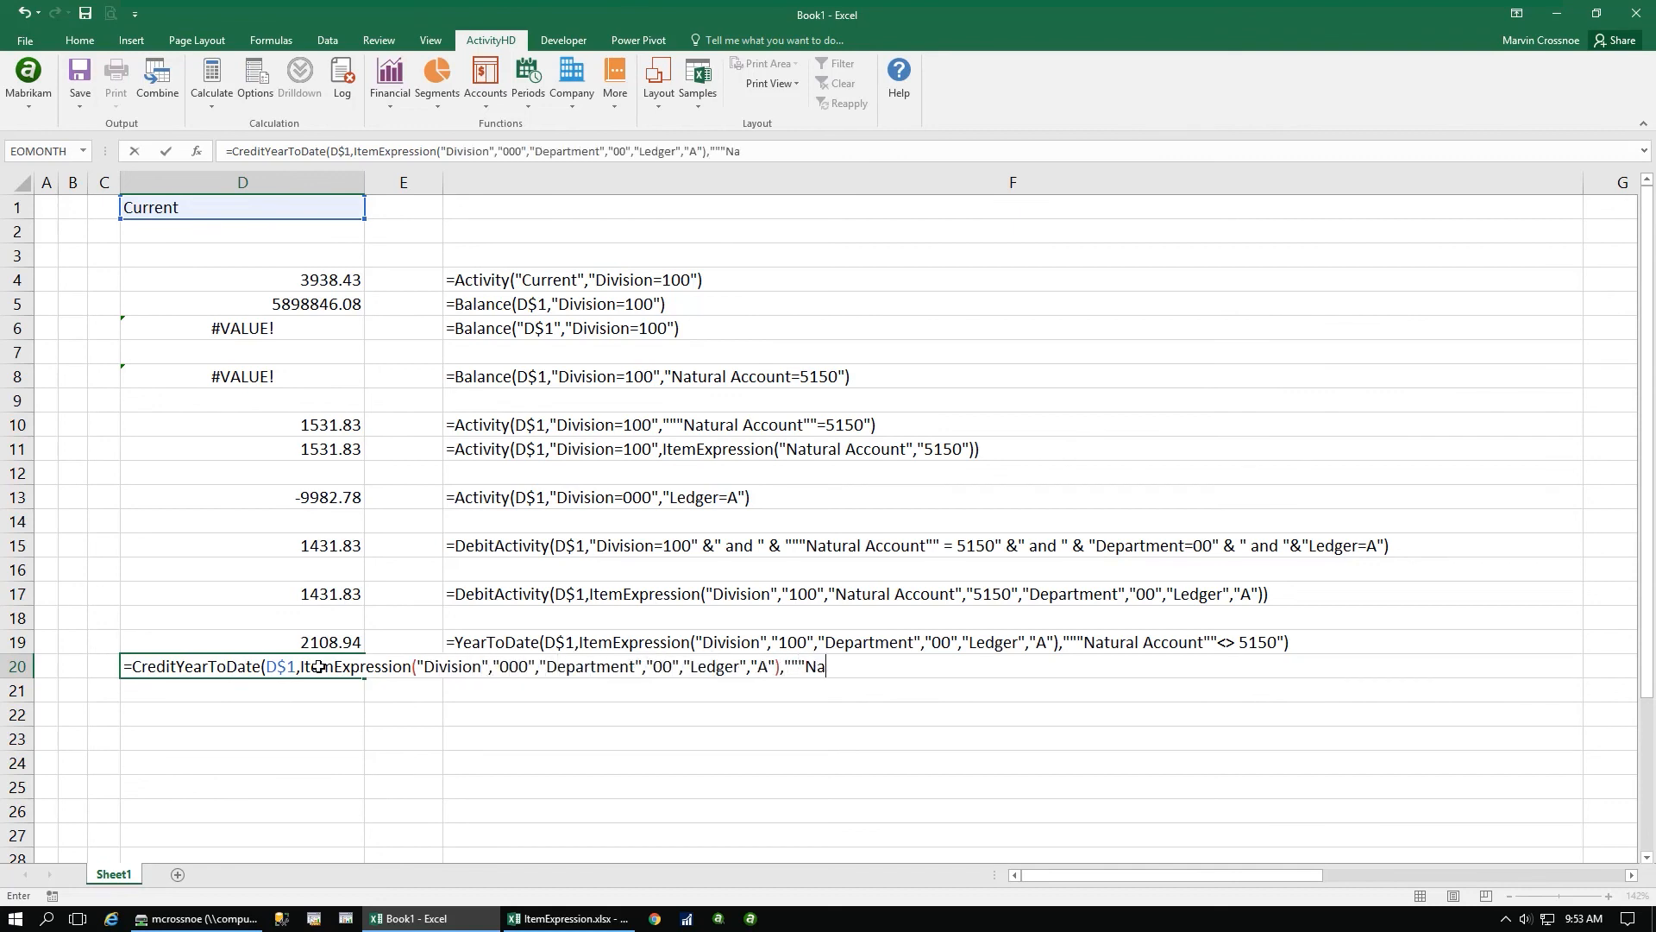
type("tural Account\"\" LIKE 1???\")")
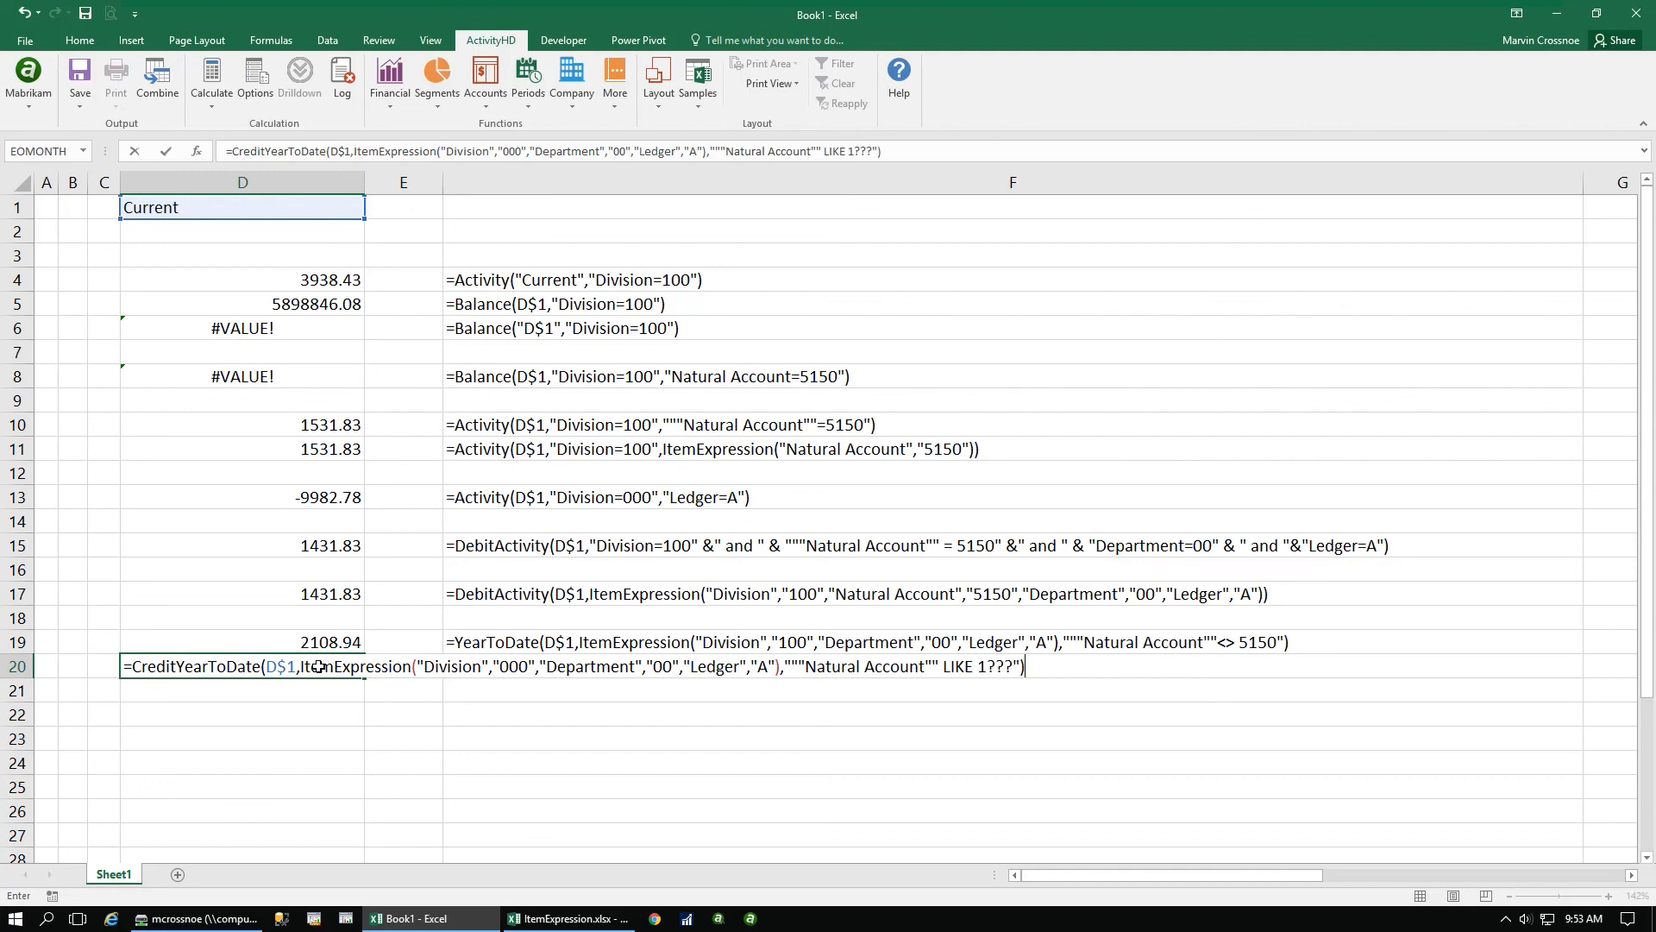
key("Return")
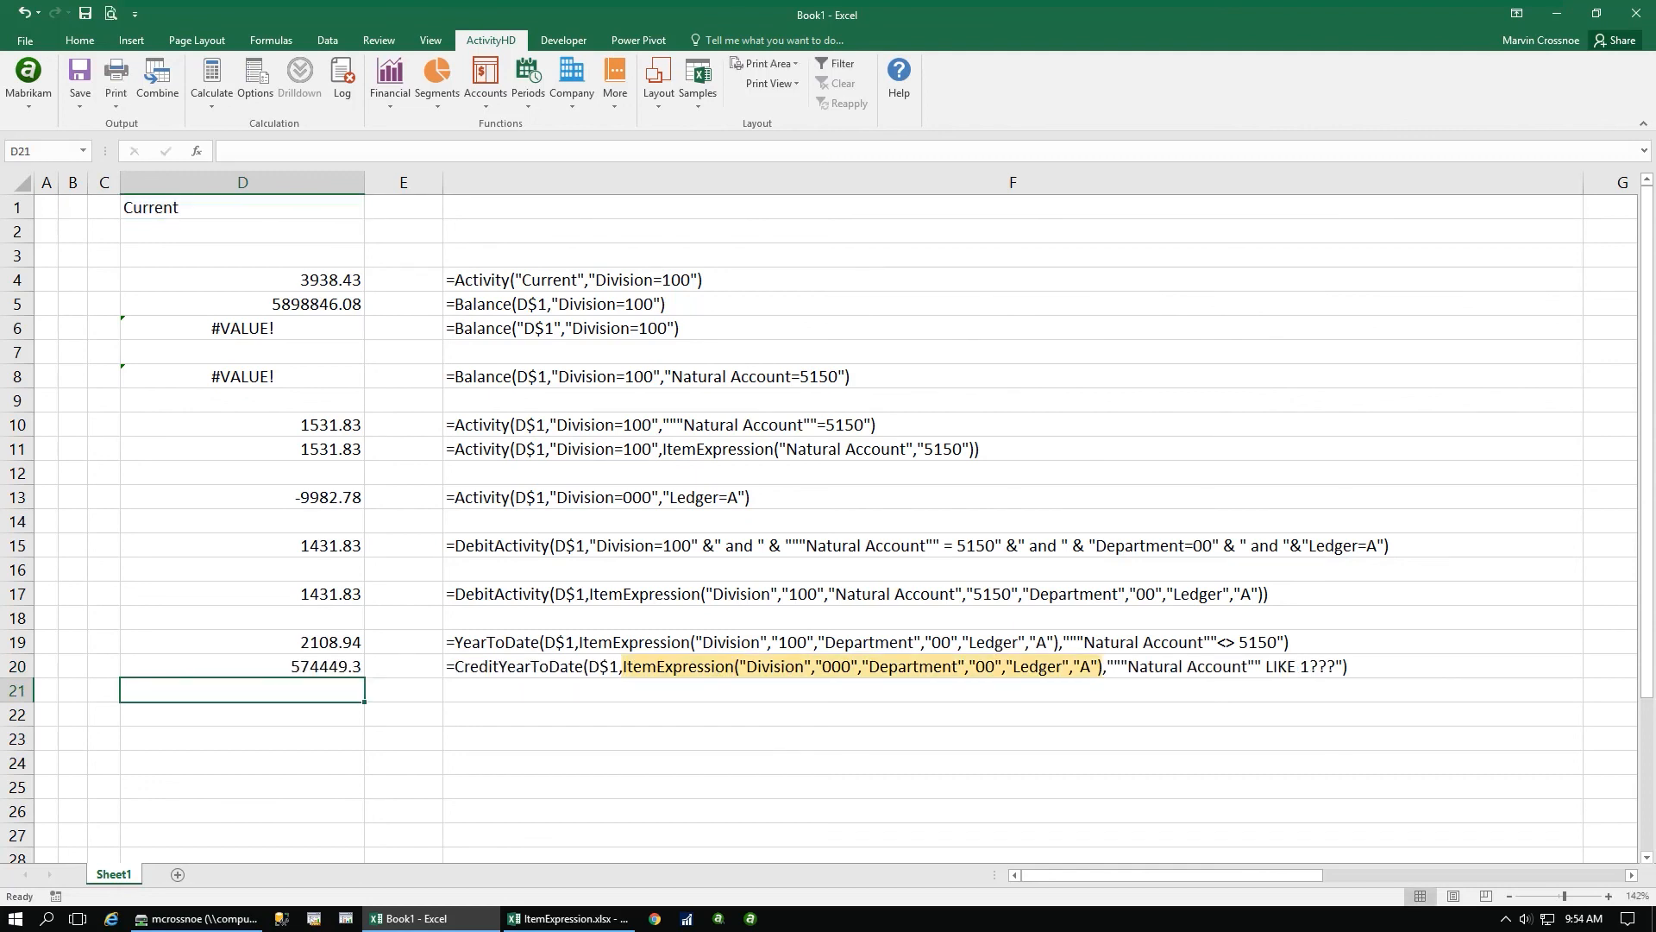